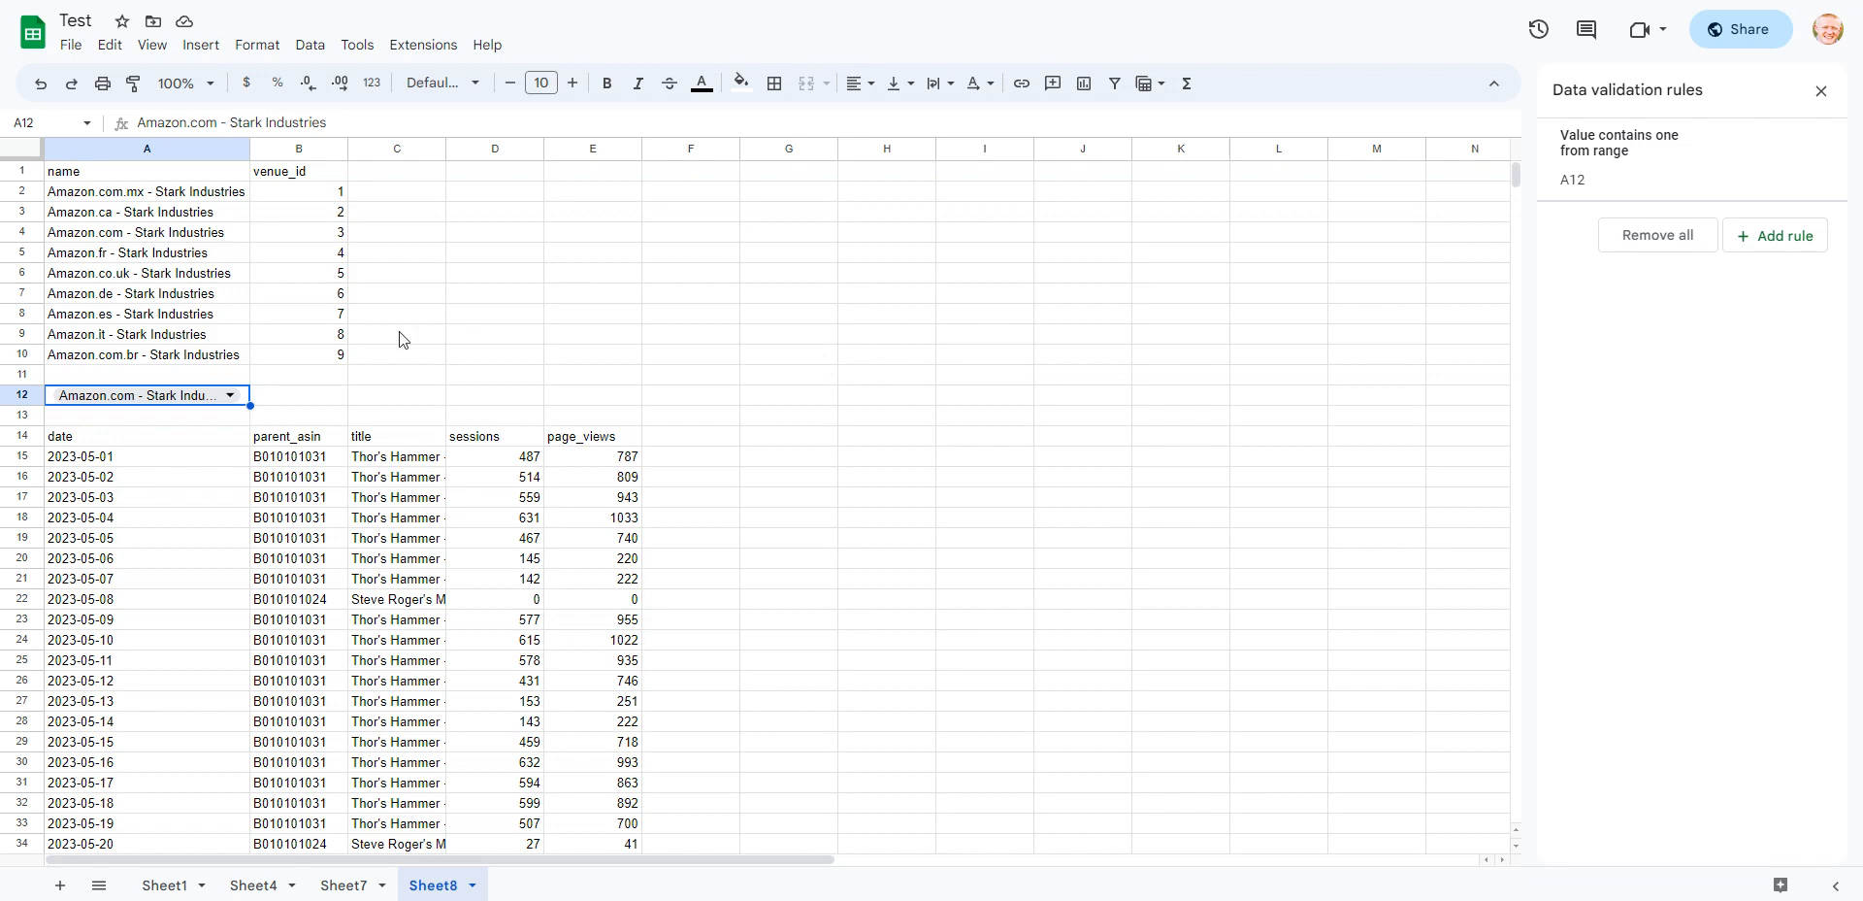
Check the marketplace options in the A12 dropdown and inspect the traffic formula in cell A14
click(227, 399)
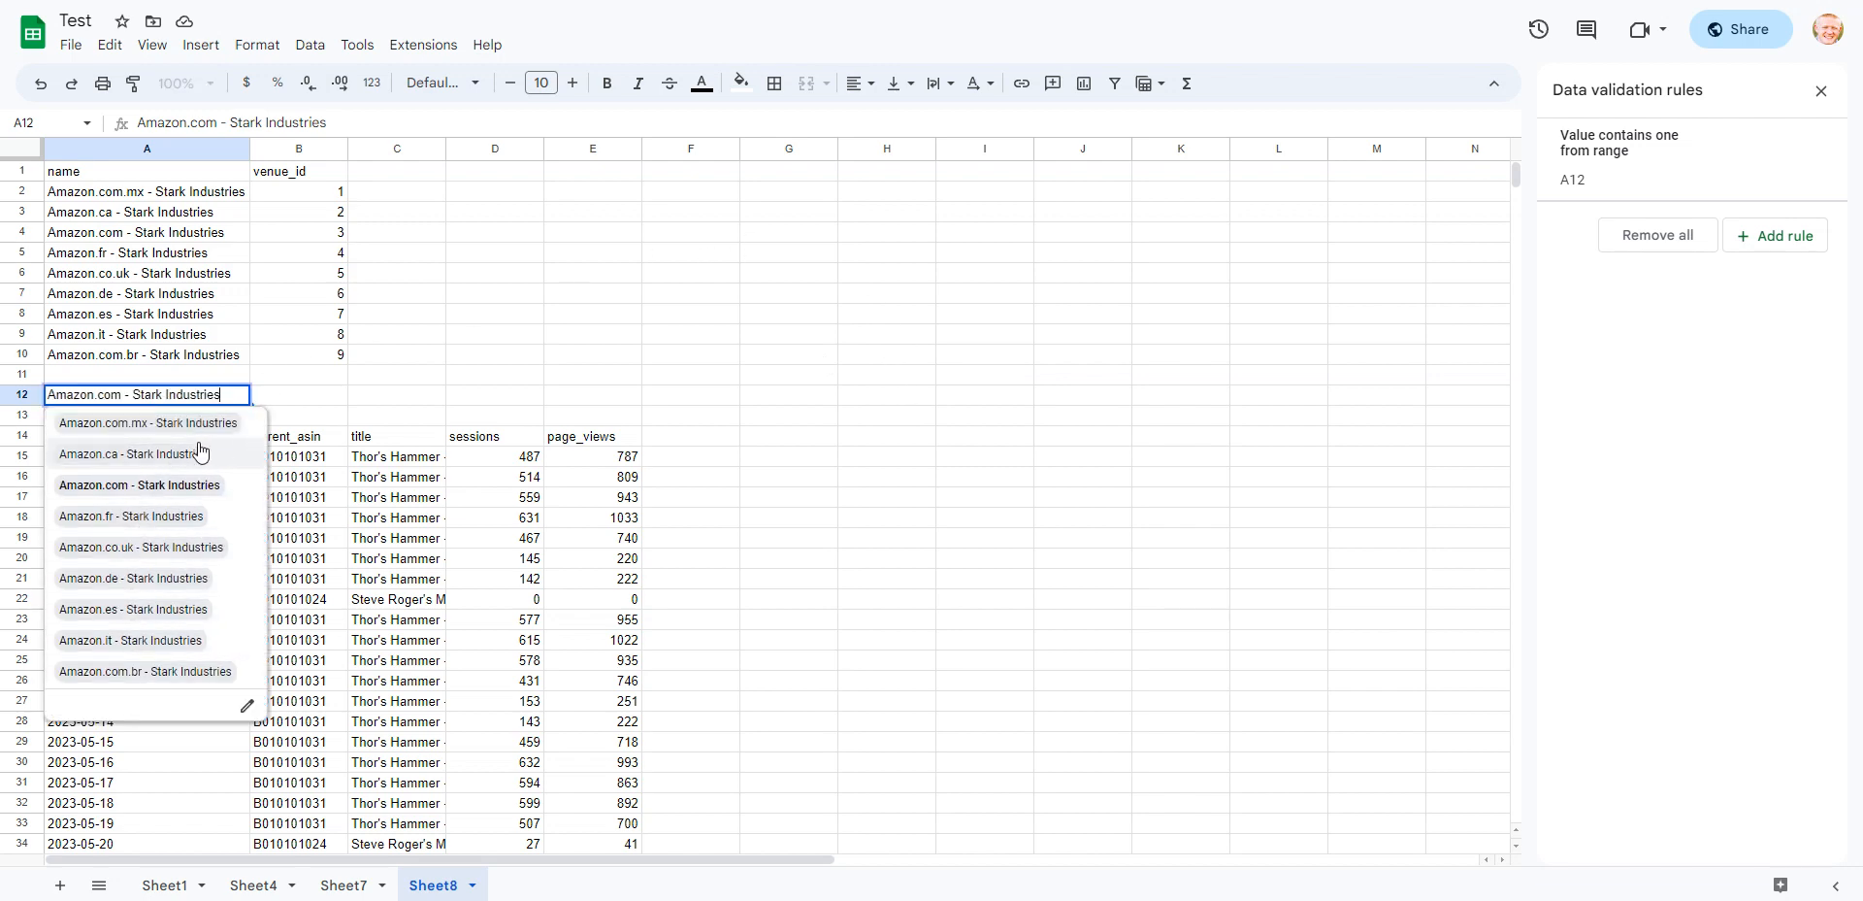
key(Escape)
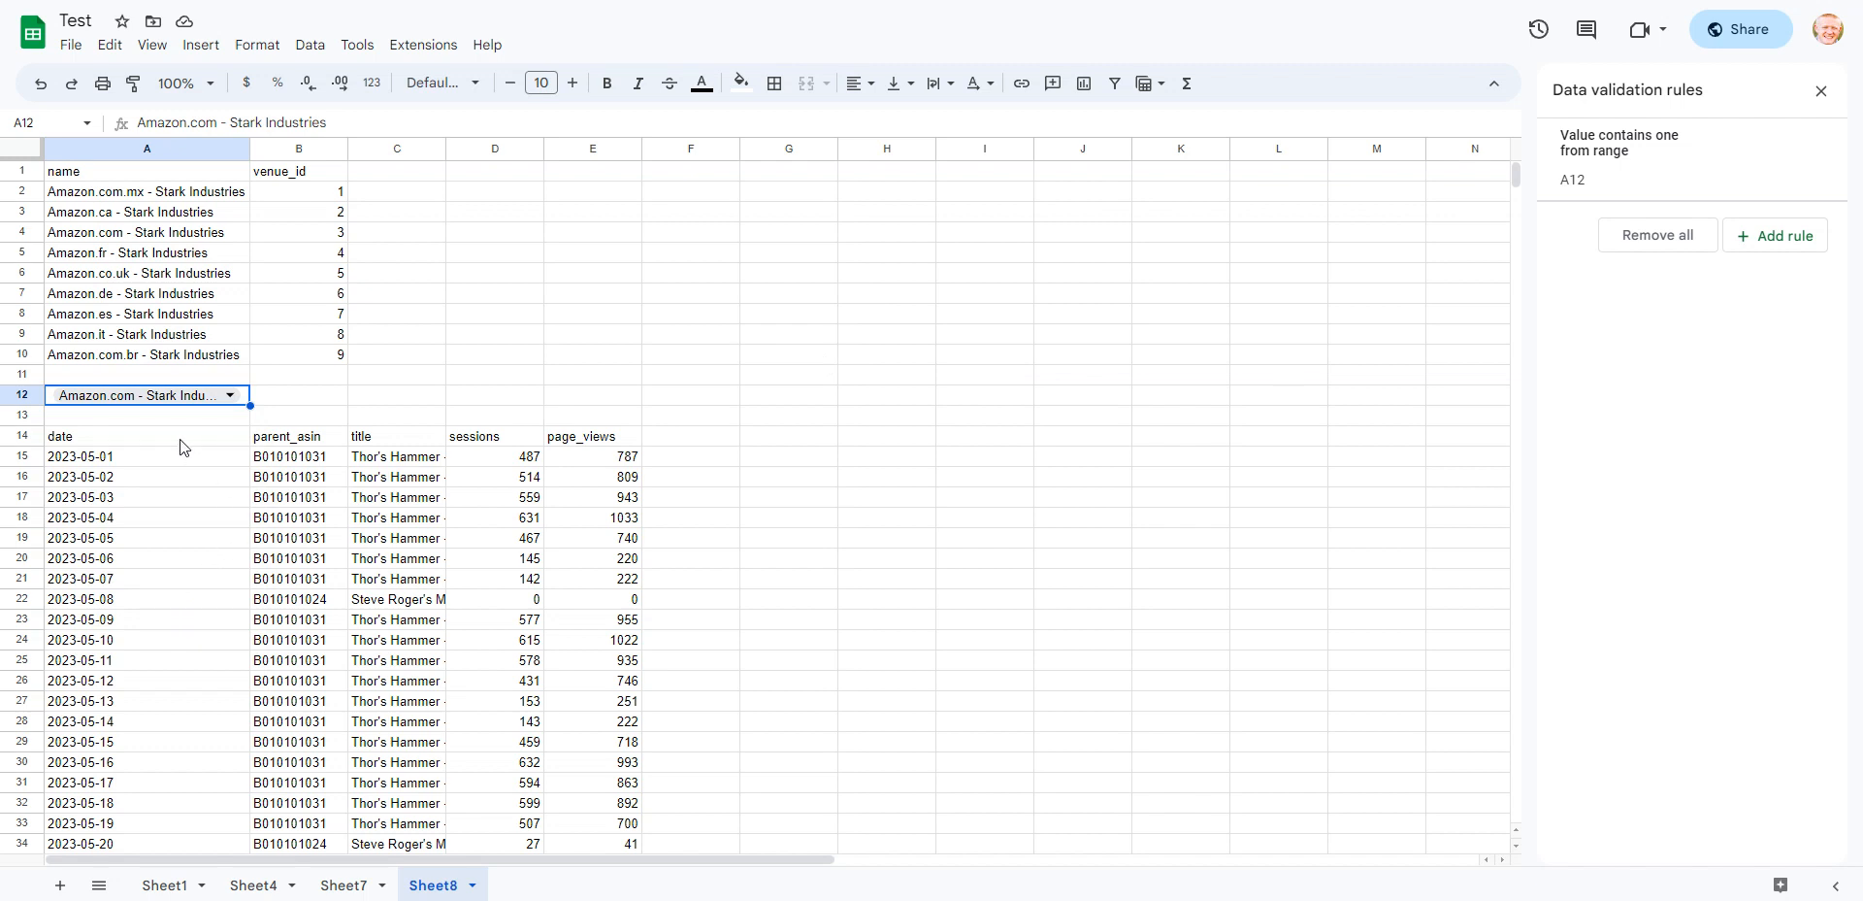
click(183, 447)
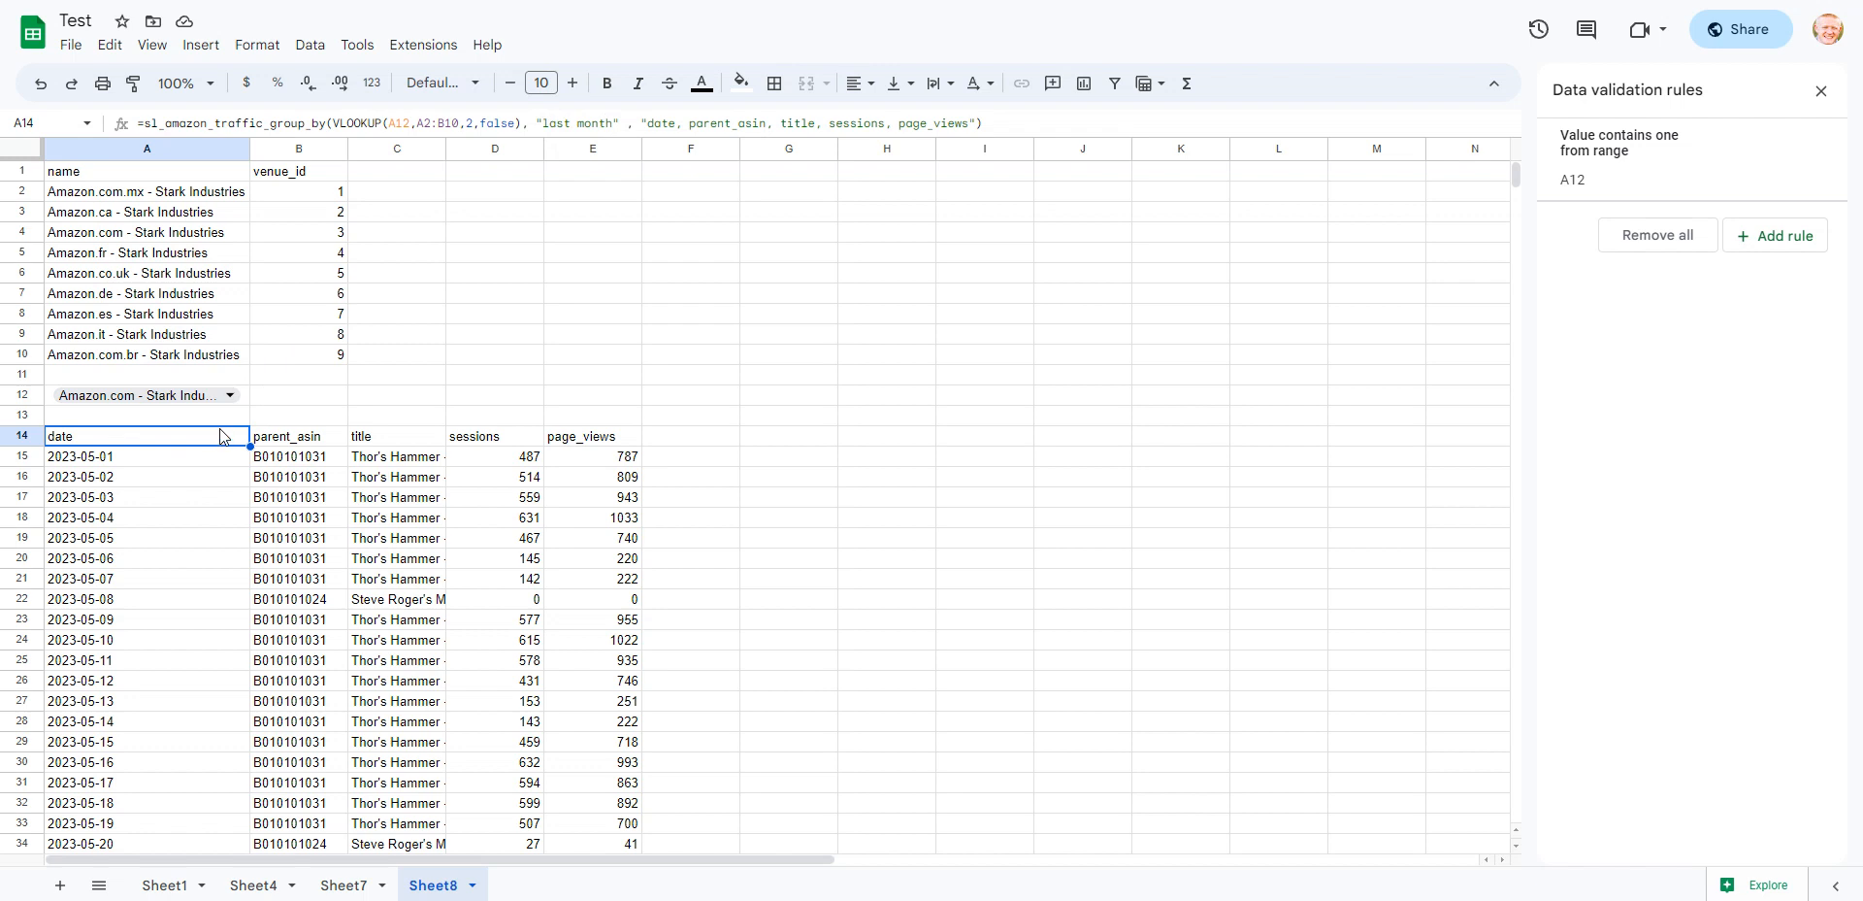
Start a list of date ranges in column D with today in D1 and yesterday in D2
click(524, 183)
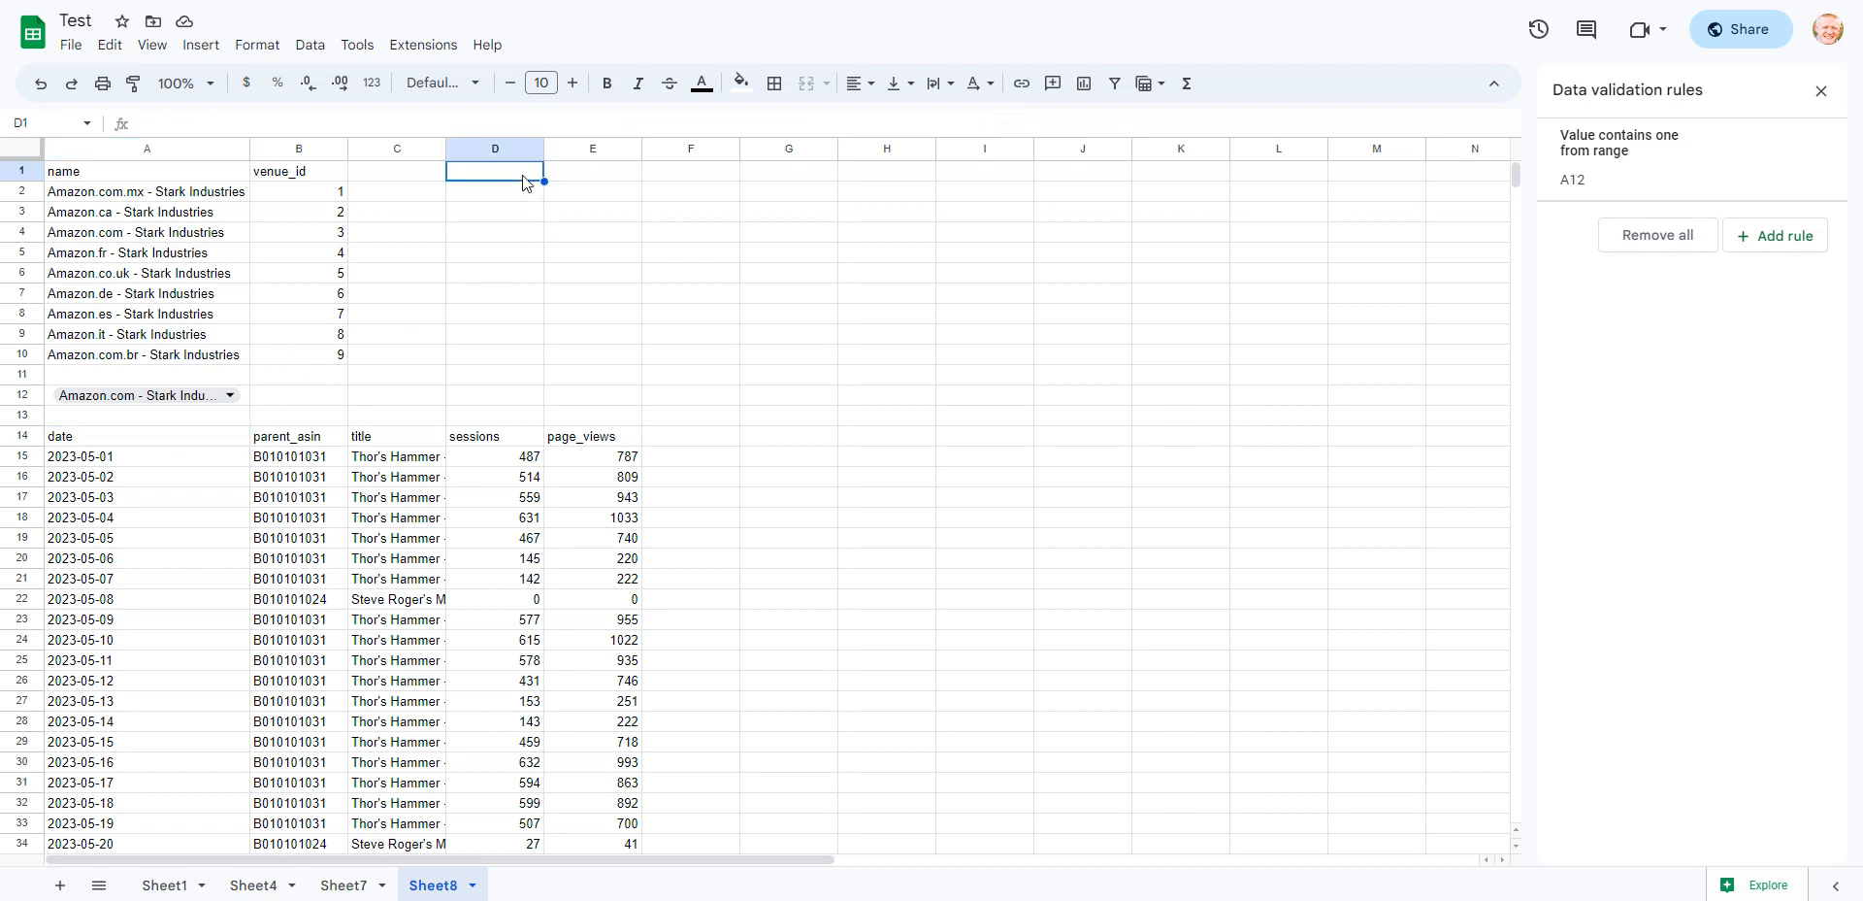
text(today)
key(Return)
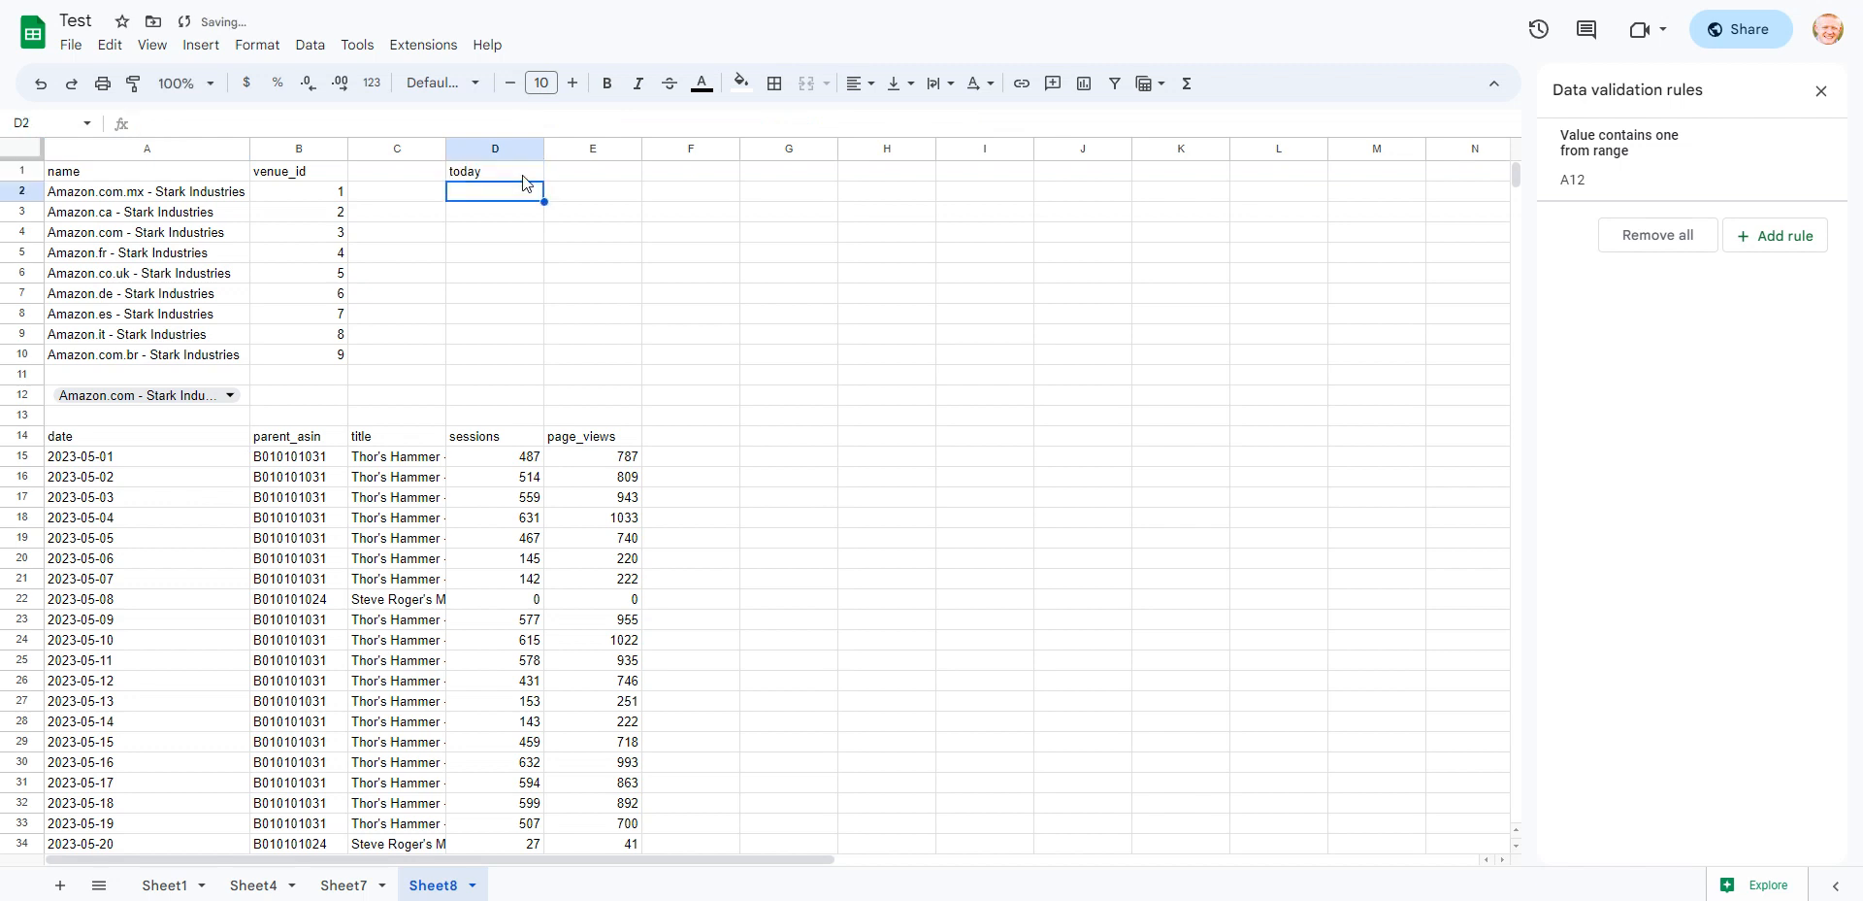
text(yesterday)
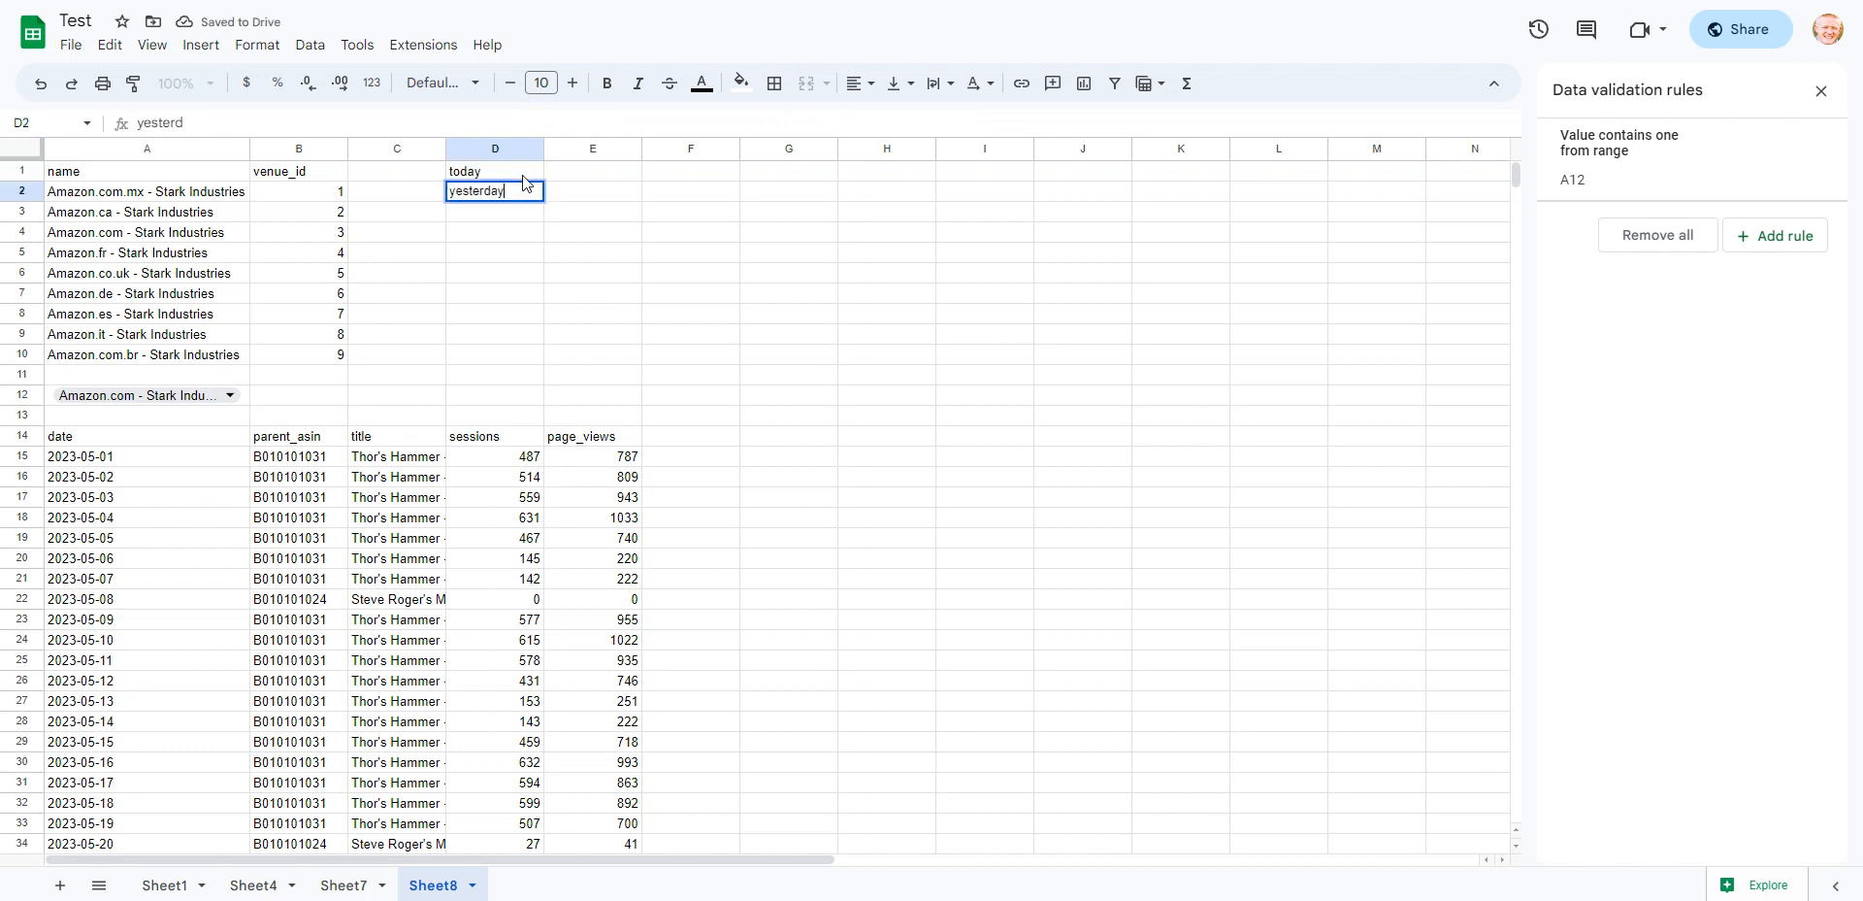
key(Return)
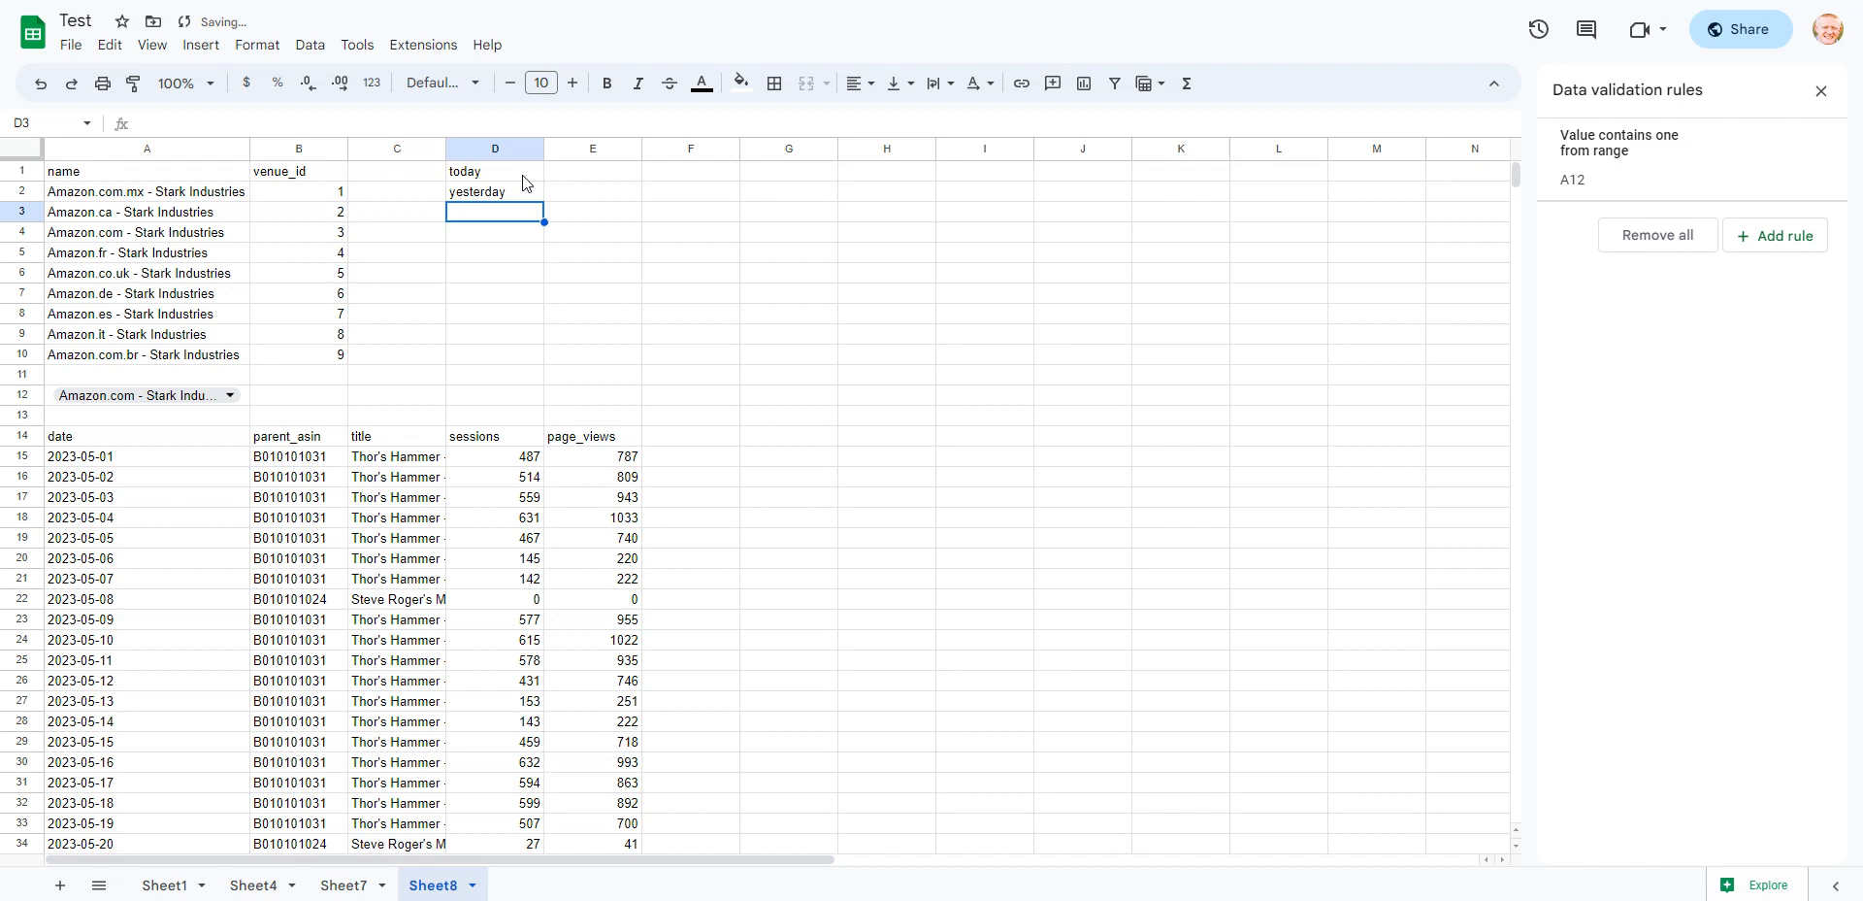
Extend the date range list with last month, last 3 months and last year in cells D3 to D5
text(last w)
key(BackSpace)
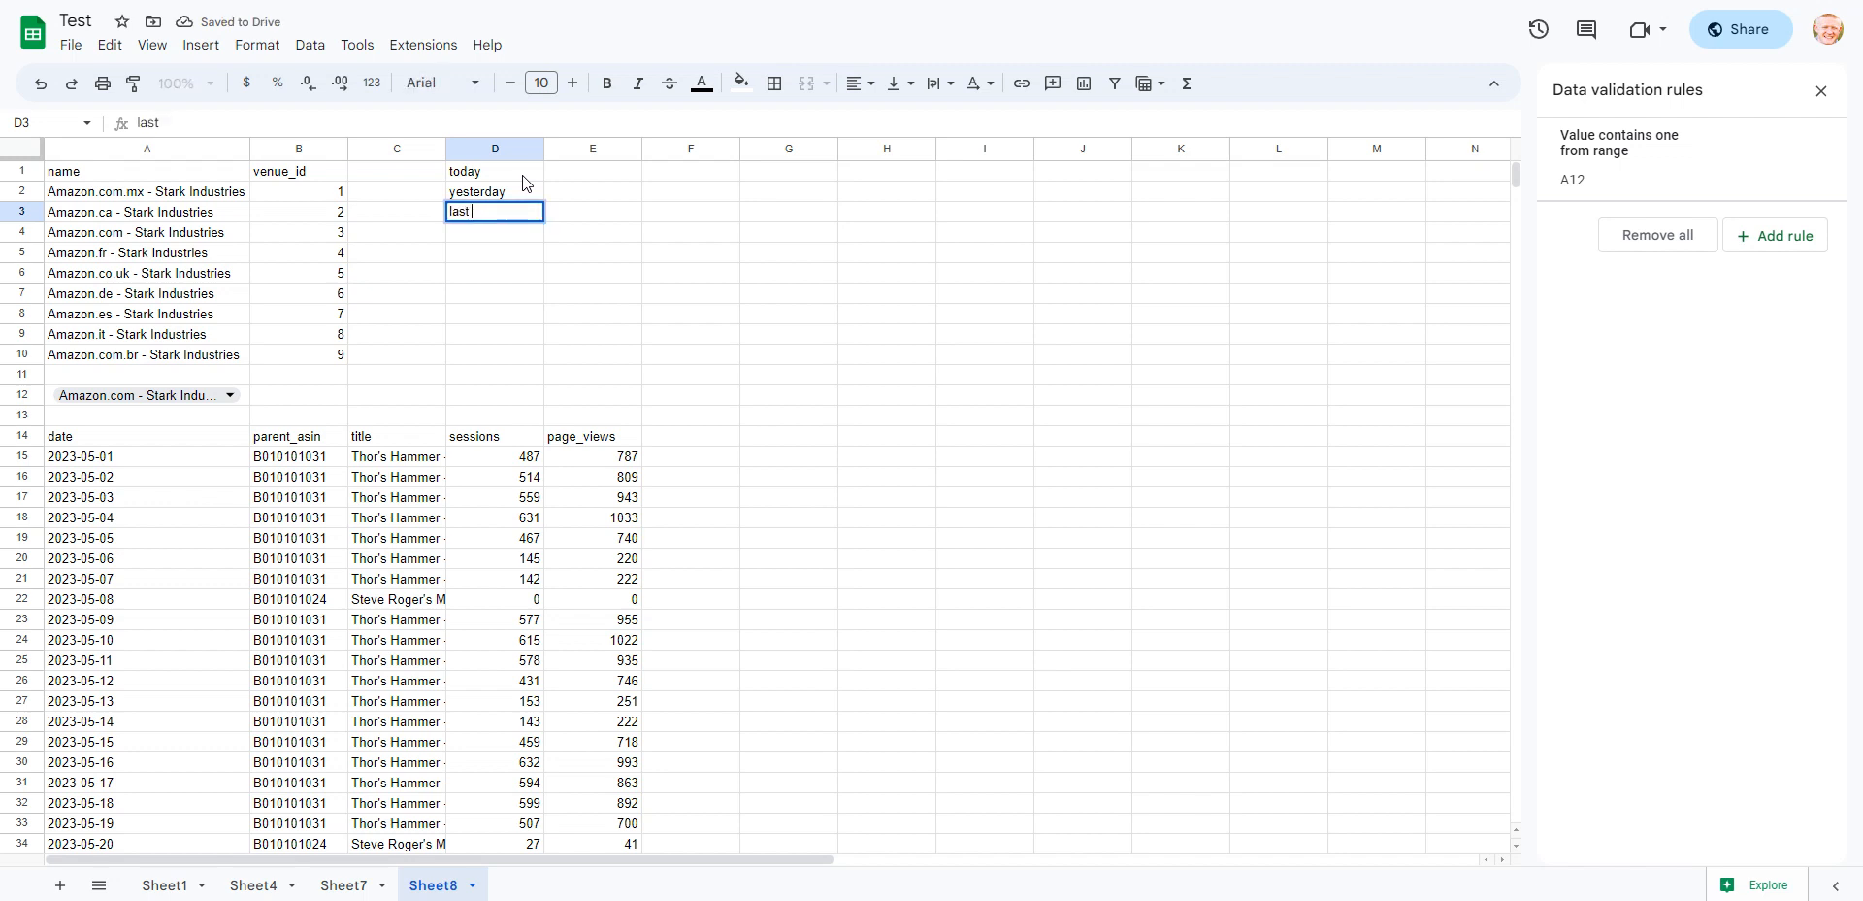
text(month)
key(Return)
text(last)
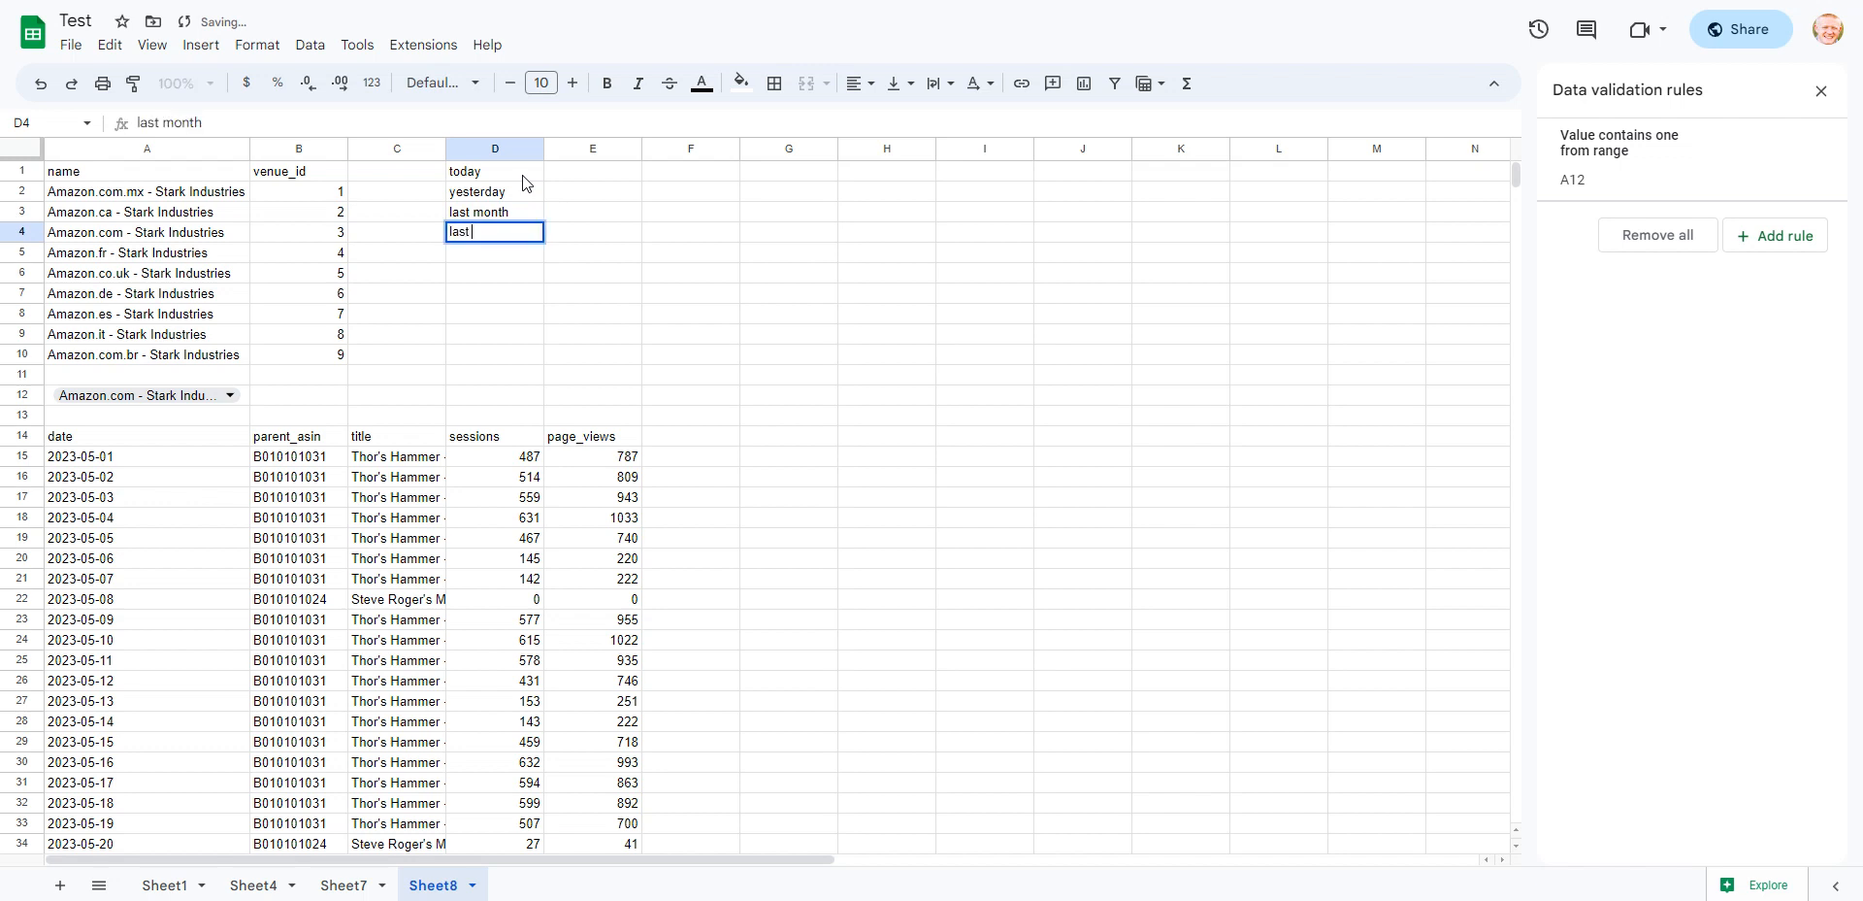
text( 3 months)
key(Return)
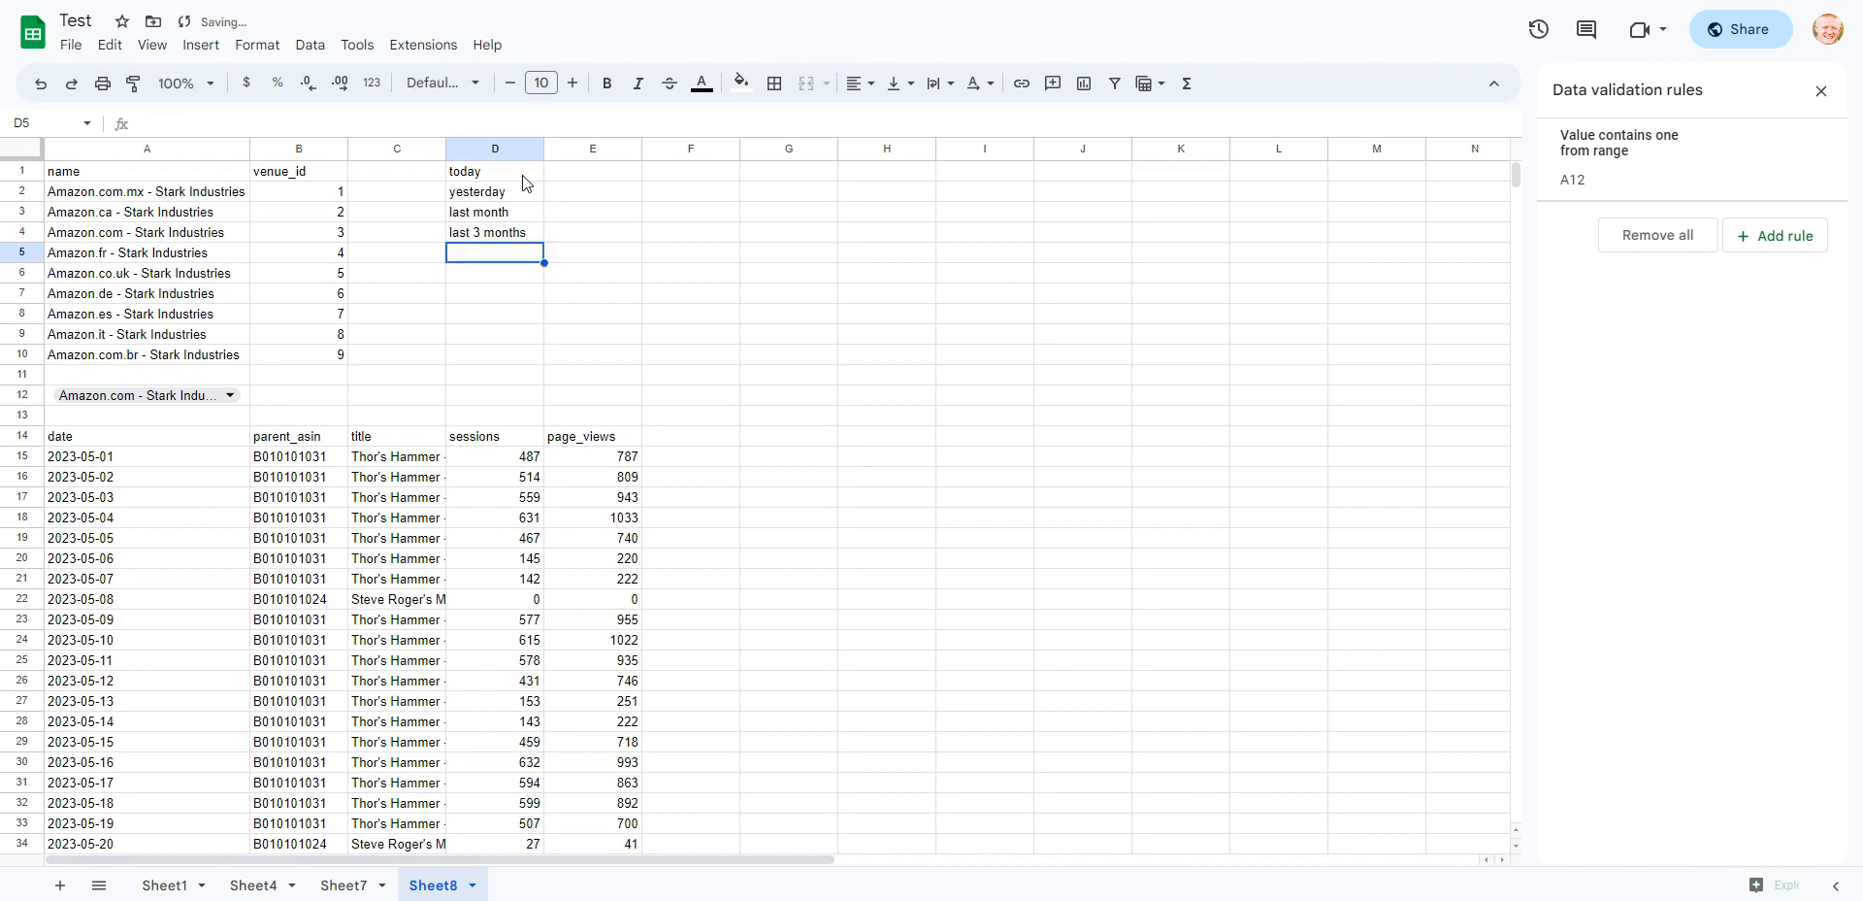
text(last year)
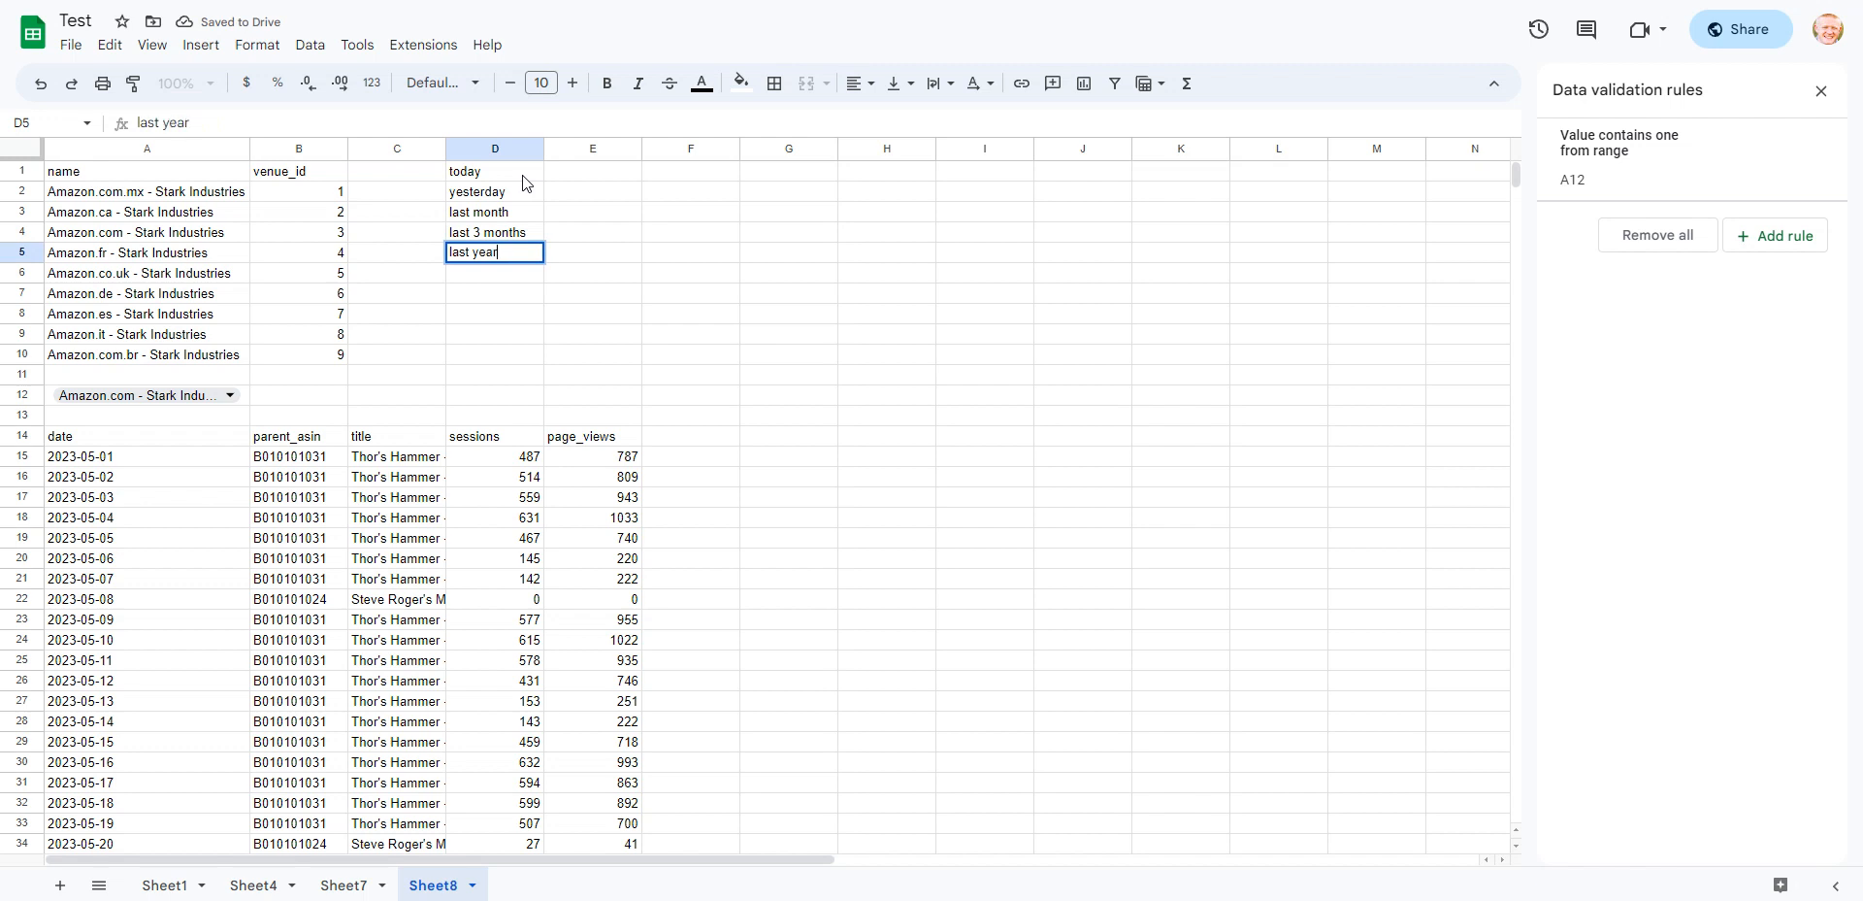
key(Return)
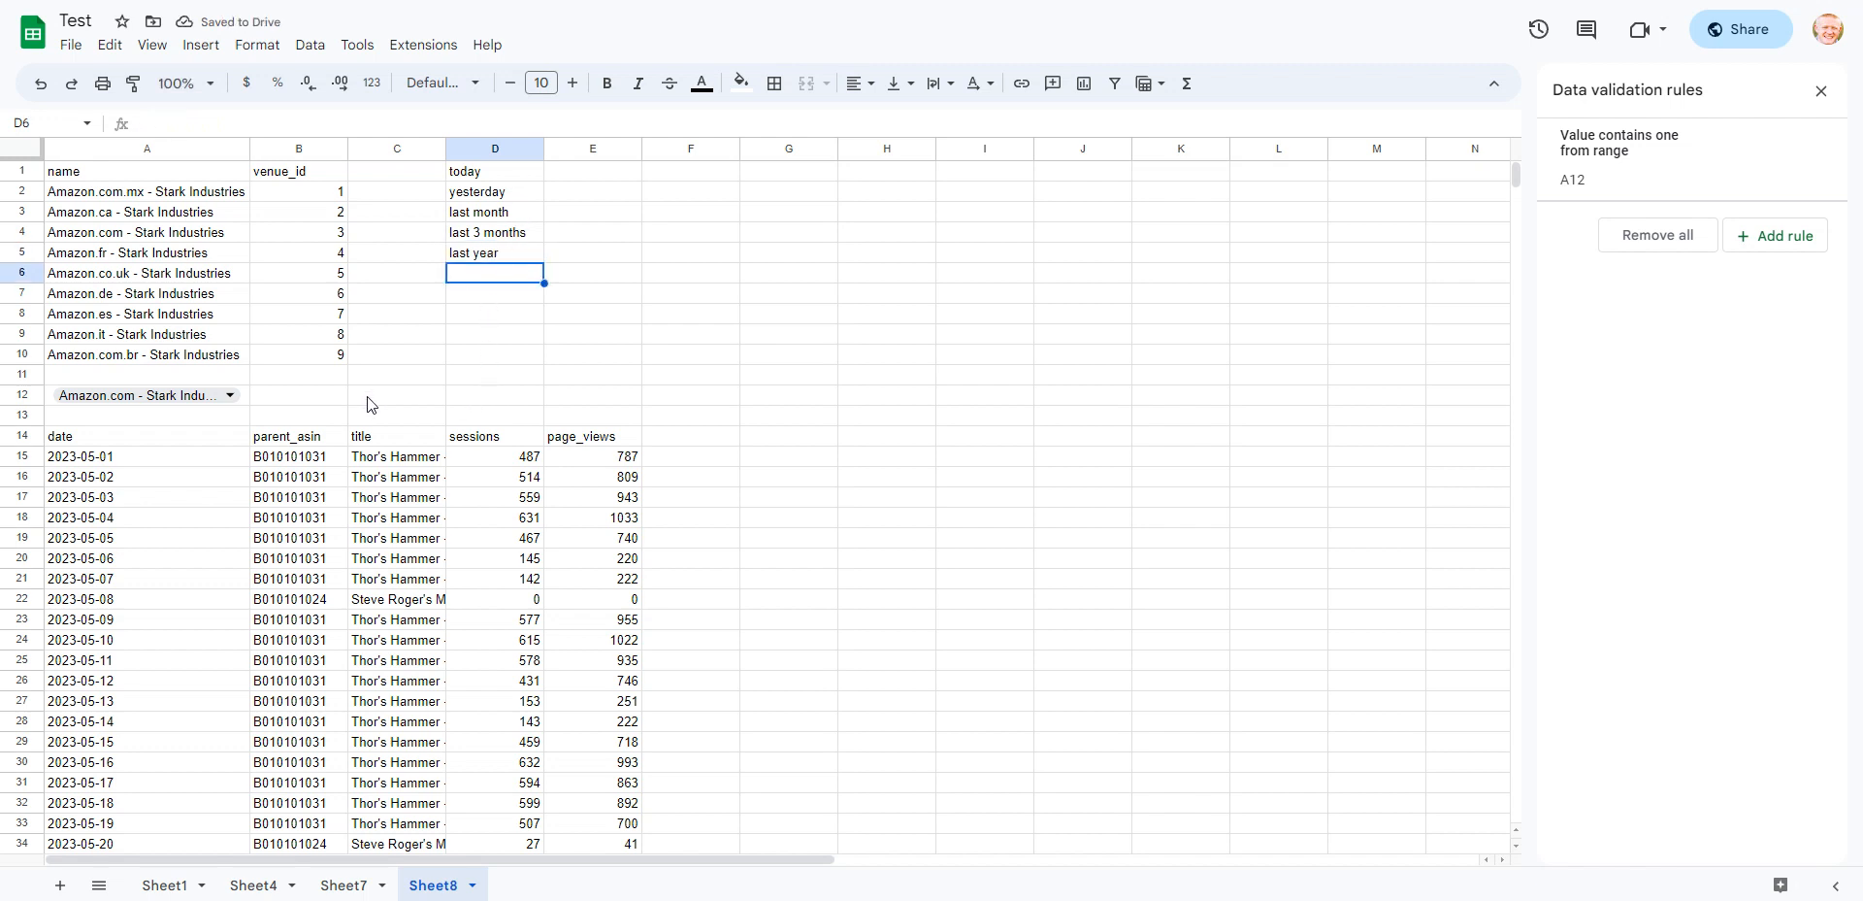
Add a data validation rule to cell D12 with the criterion Dropdown (from a range)
click(149, 441)
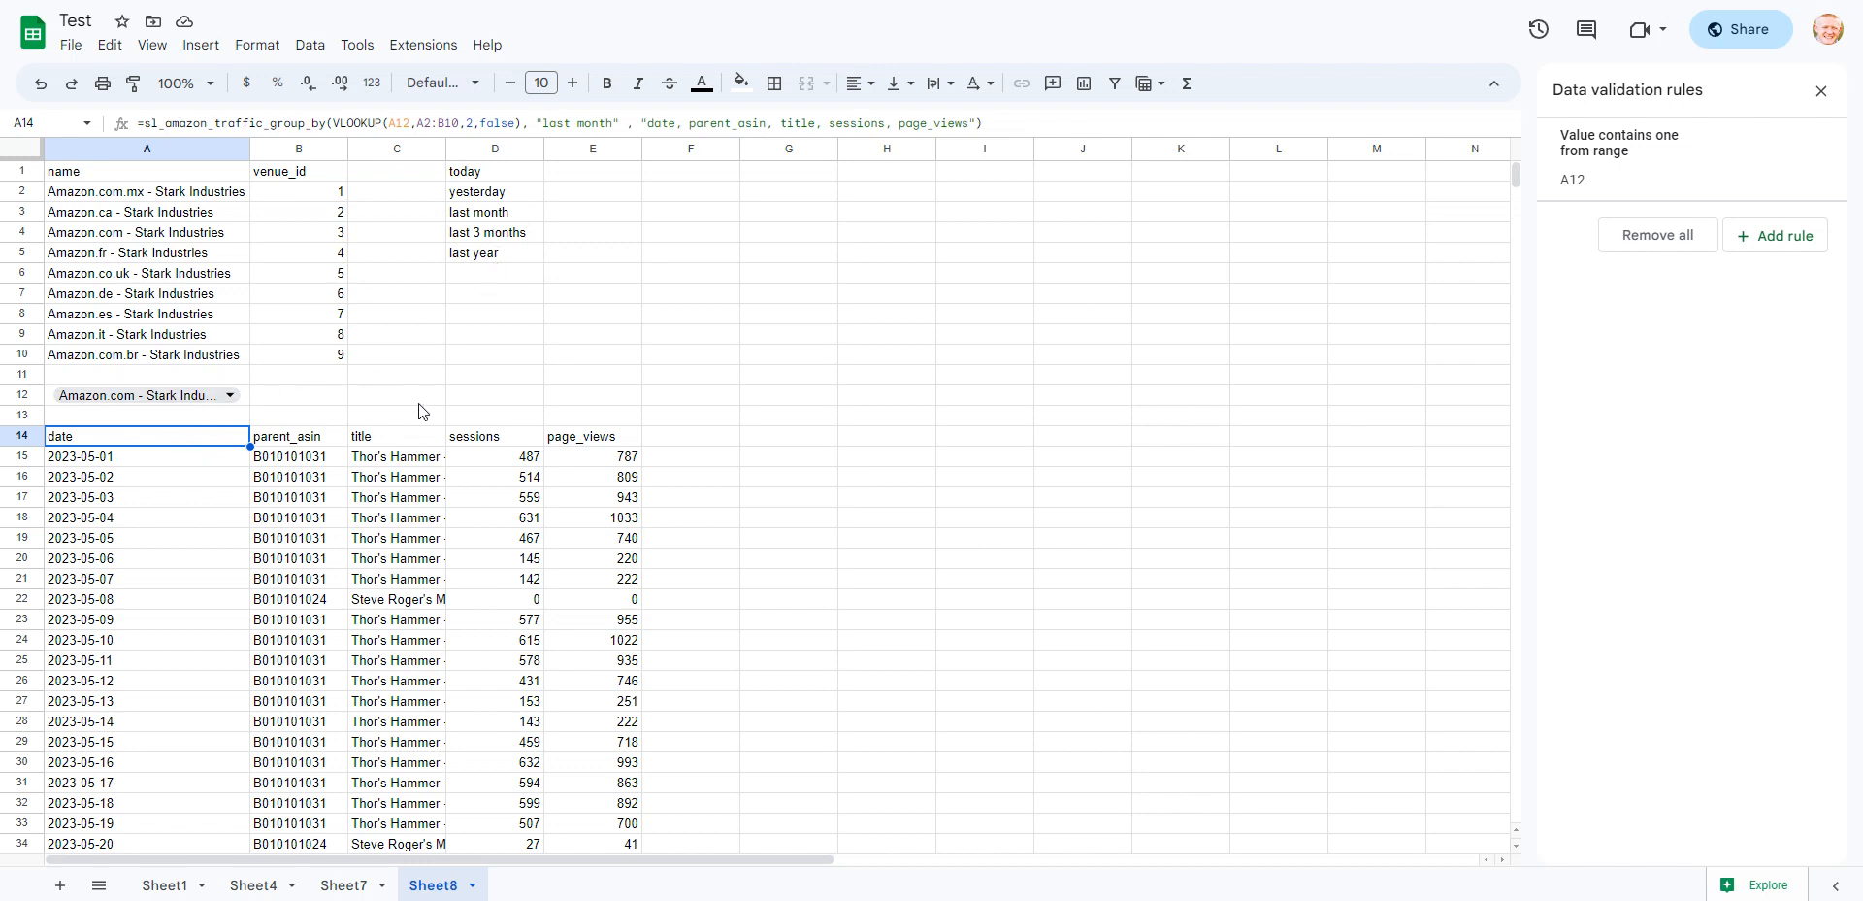
click(484, 400)
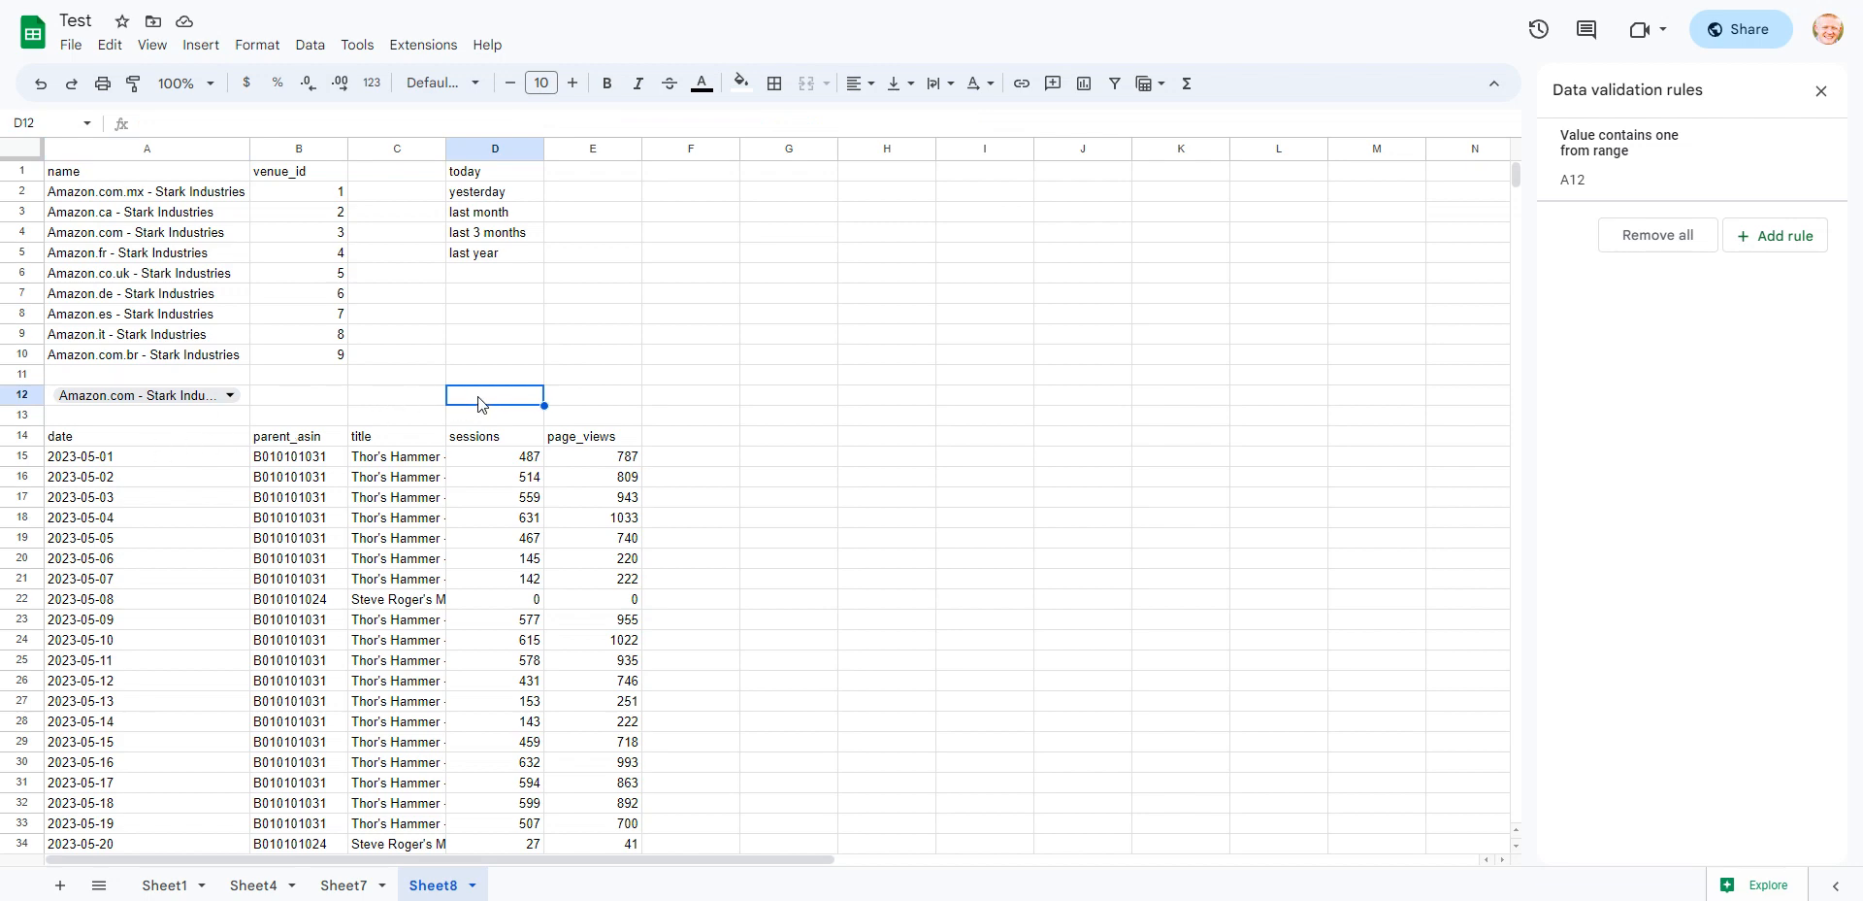
click(326, 58)
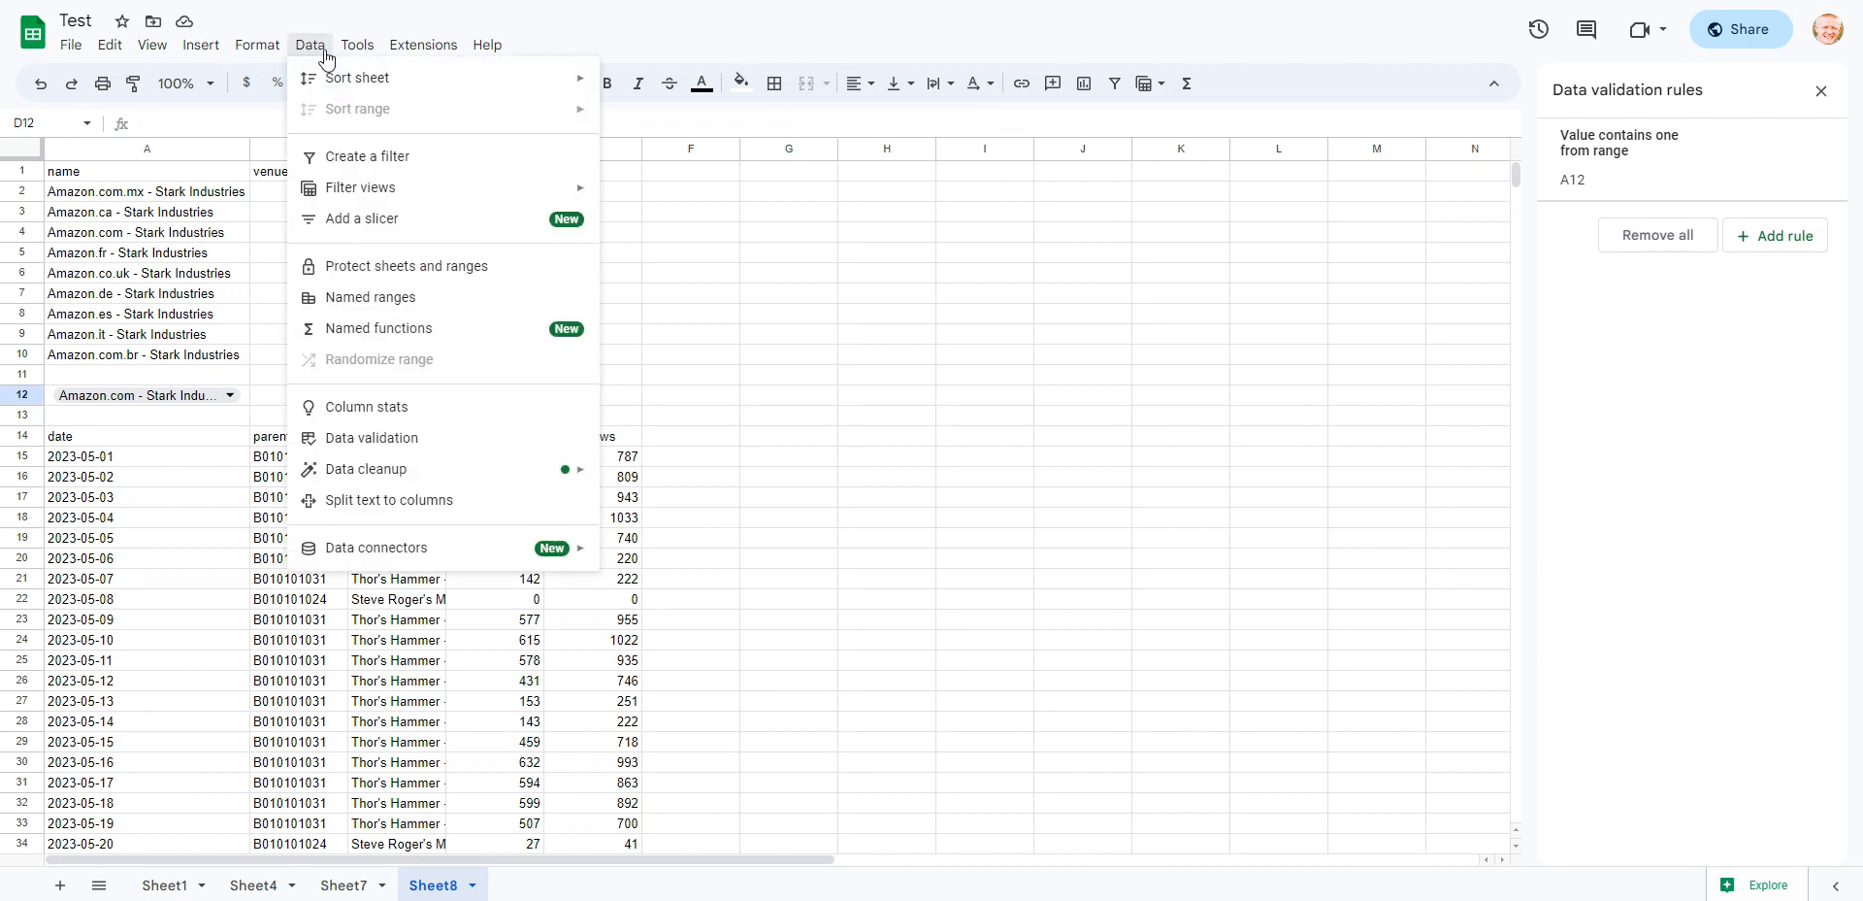
click(428, 438)
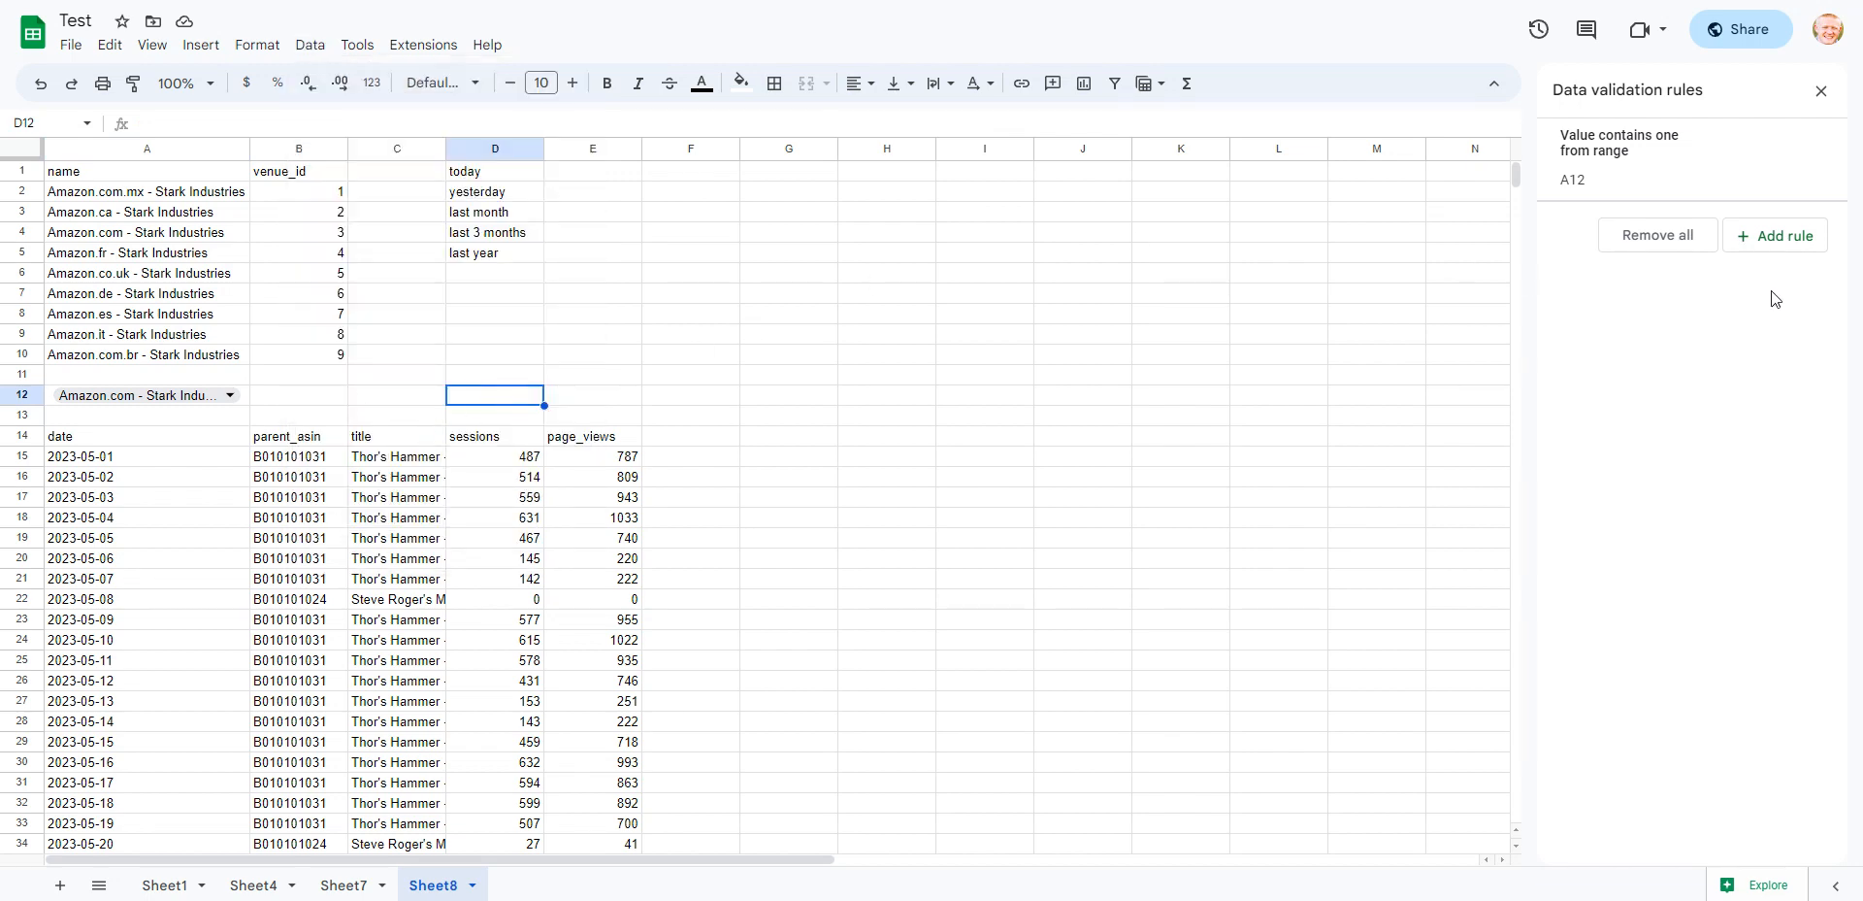
click(1778, 238)
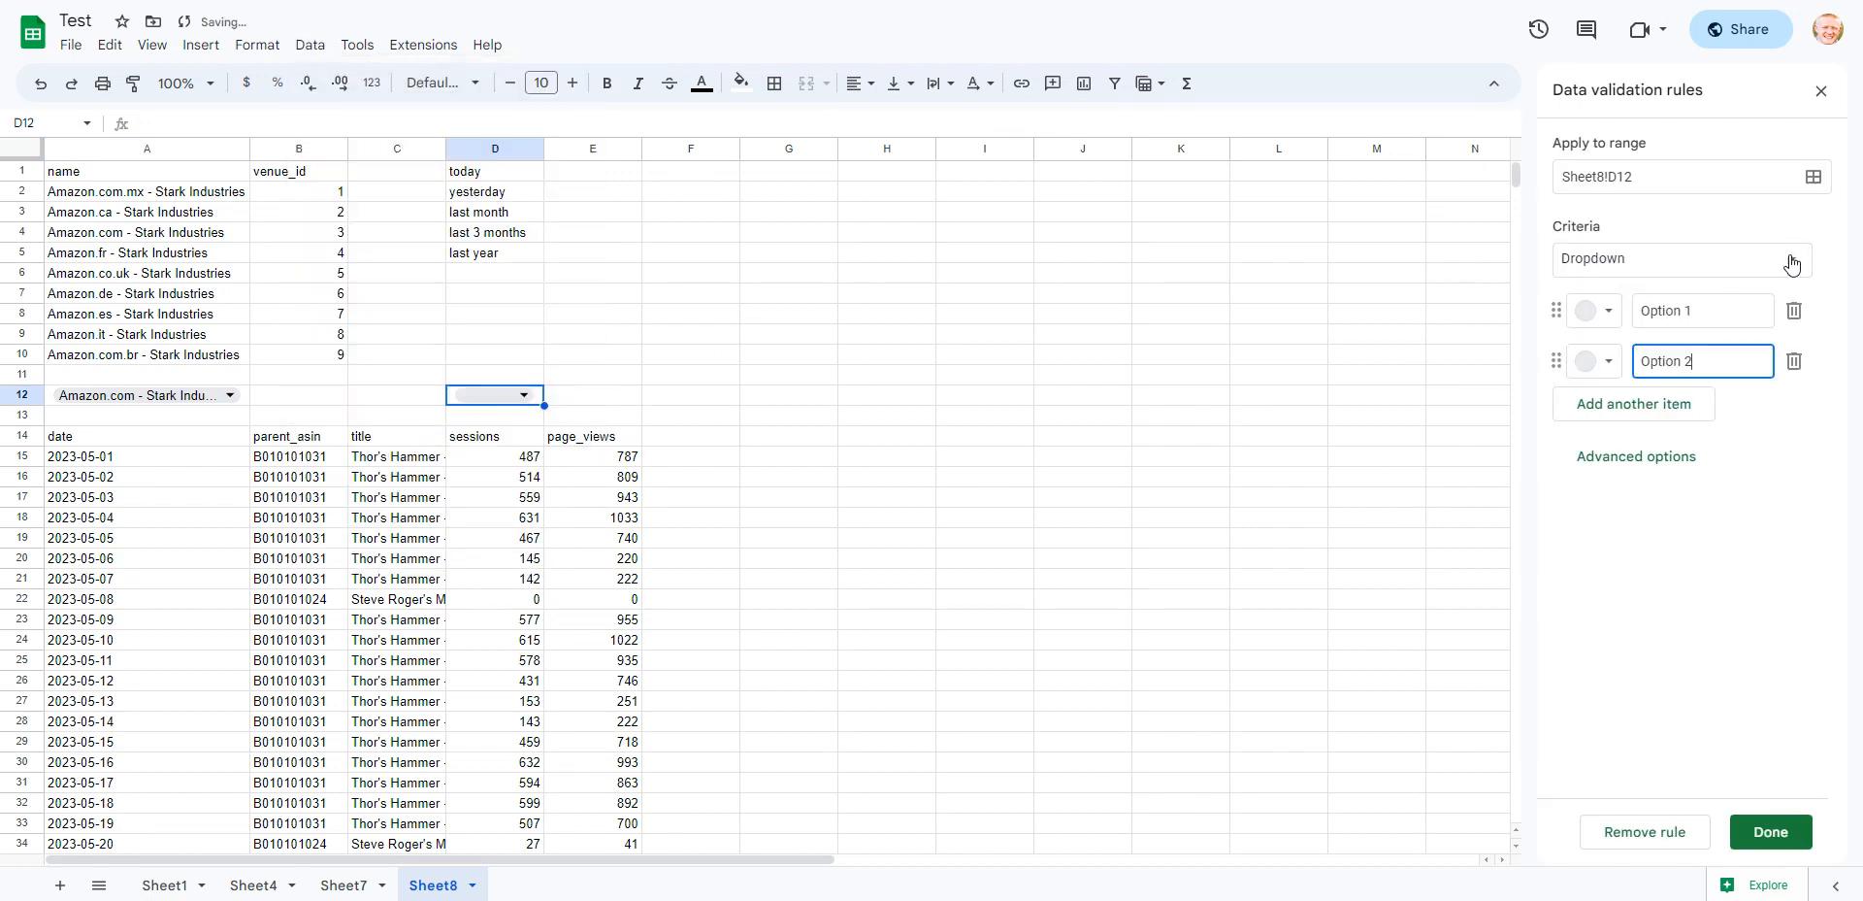
click(1791, 260)
click(1720, 290)
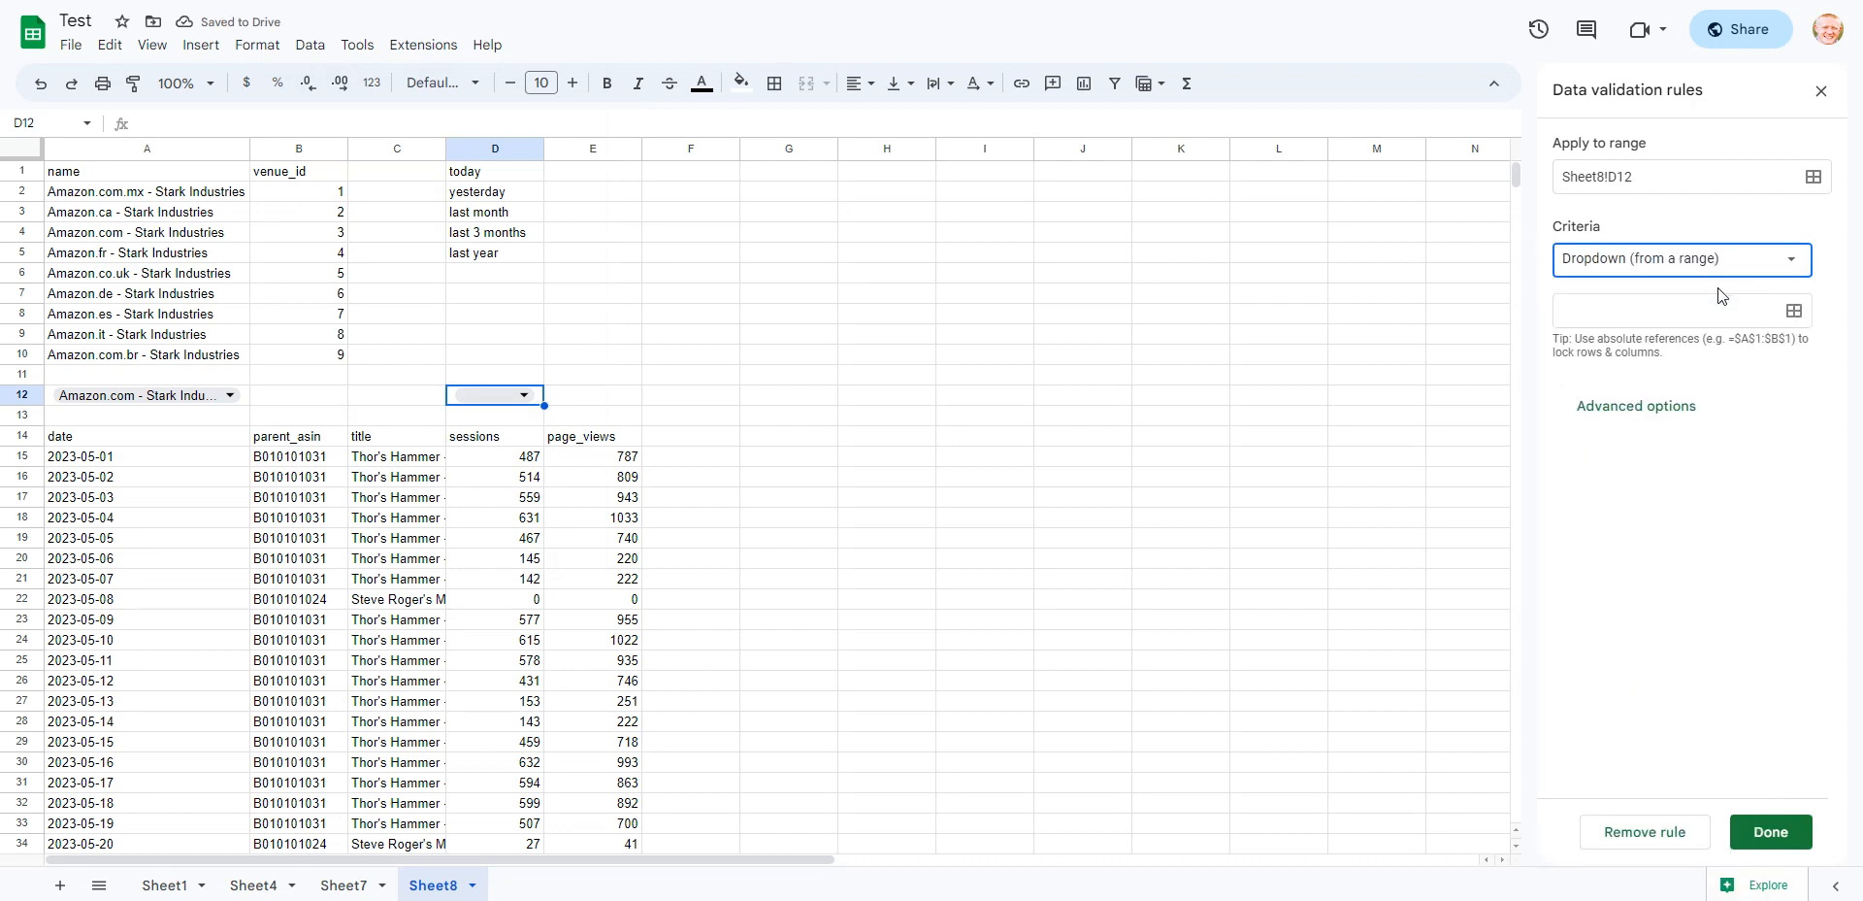
Set the D12 dropdown's source range to Sheet8!D1:D5, save the rule and check the dropdown's options
click(1618, 308)
click(1793, 311)
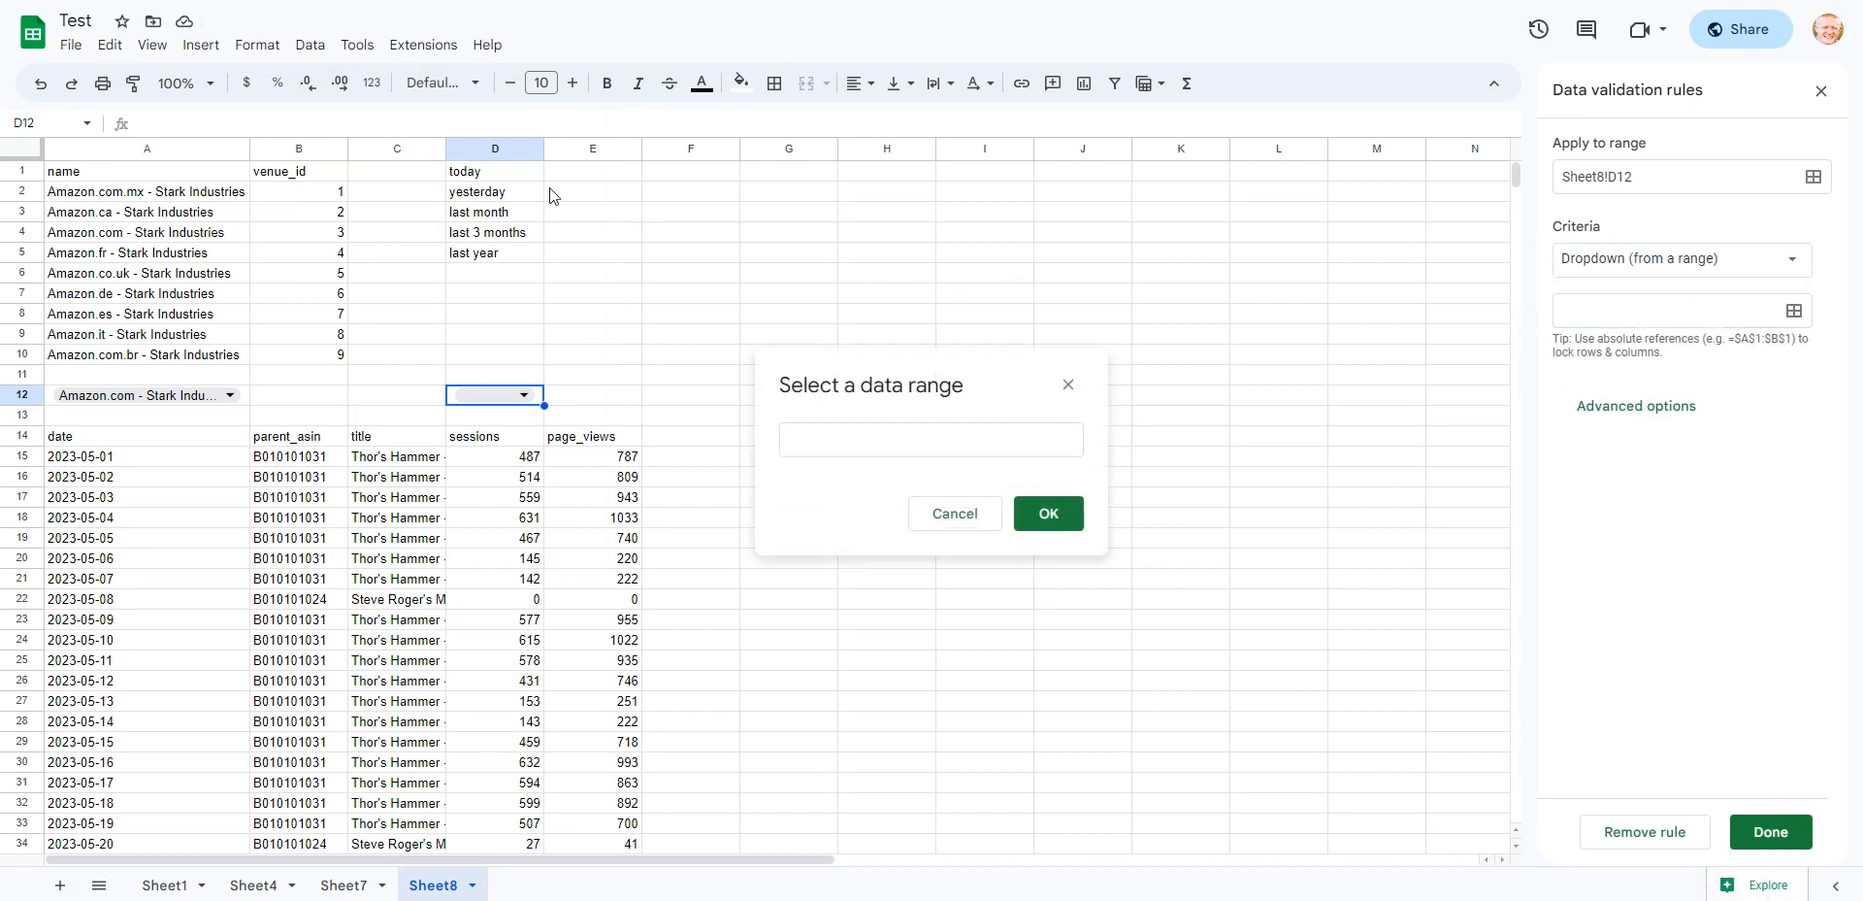
drag(510, 175, 514, 261)
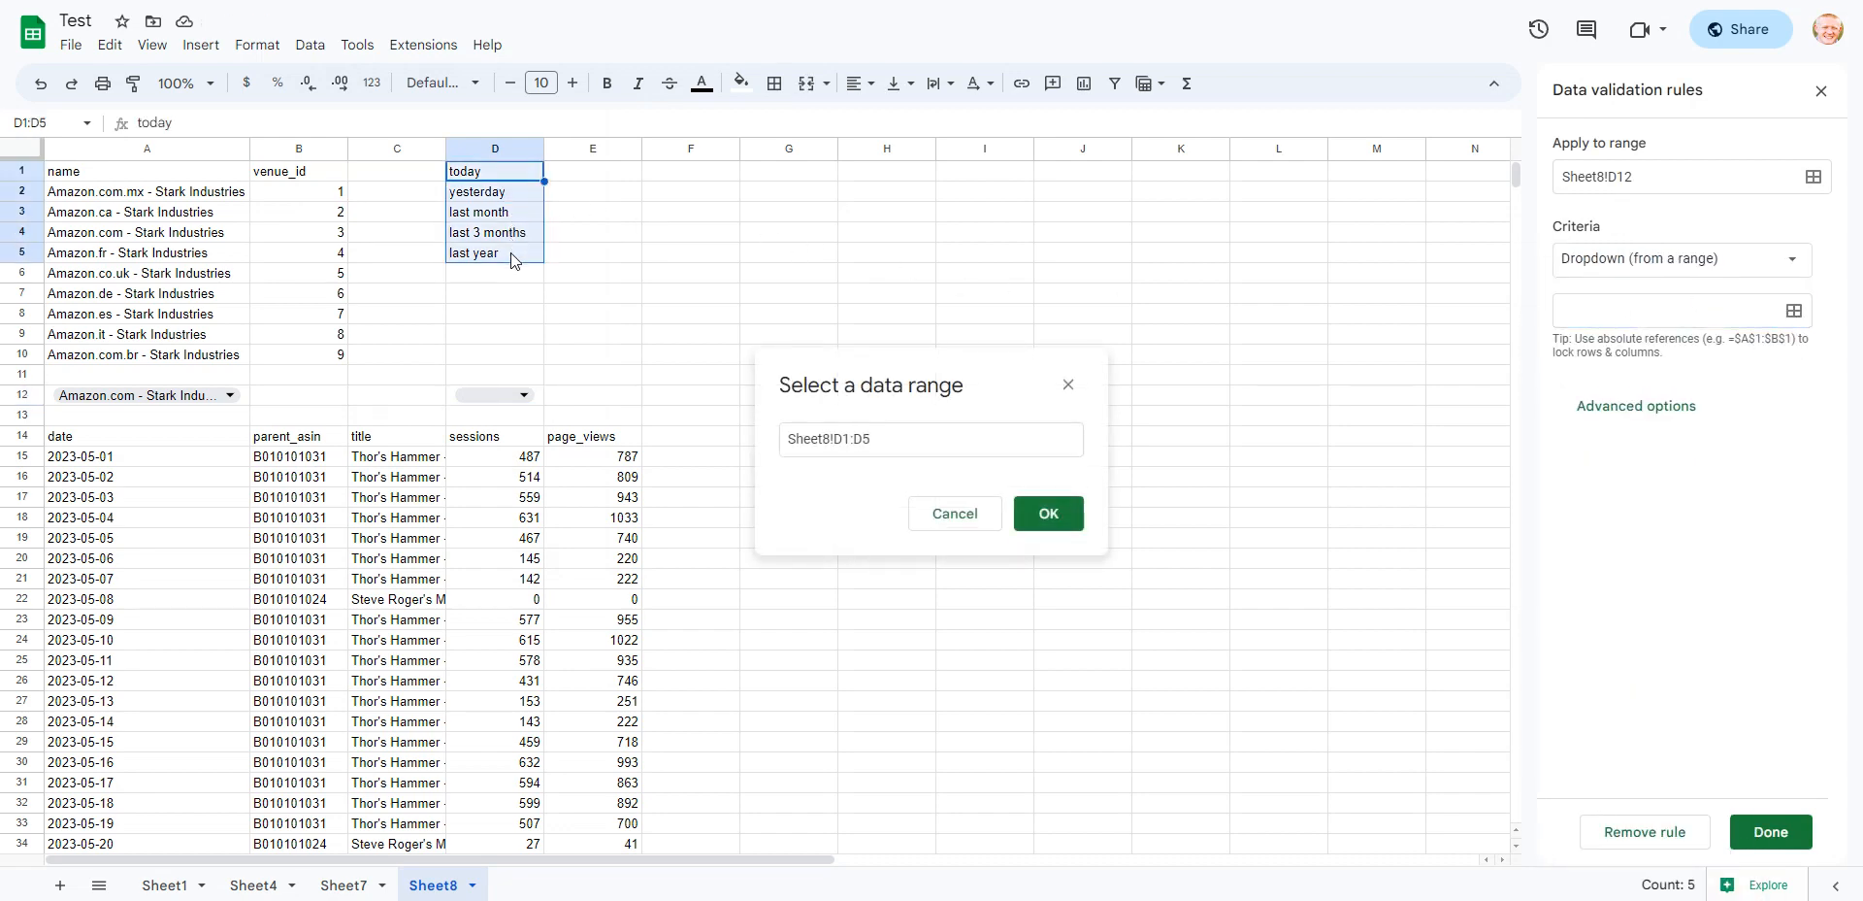
click(1046, 514)
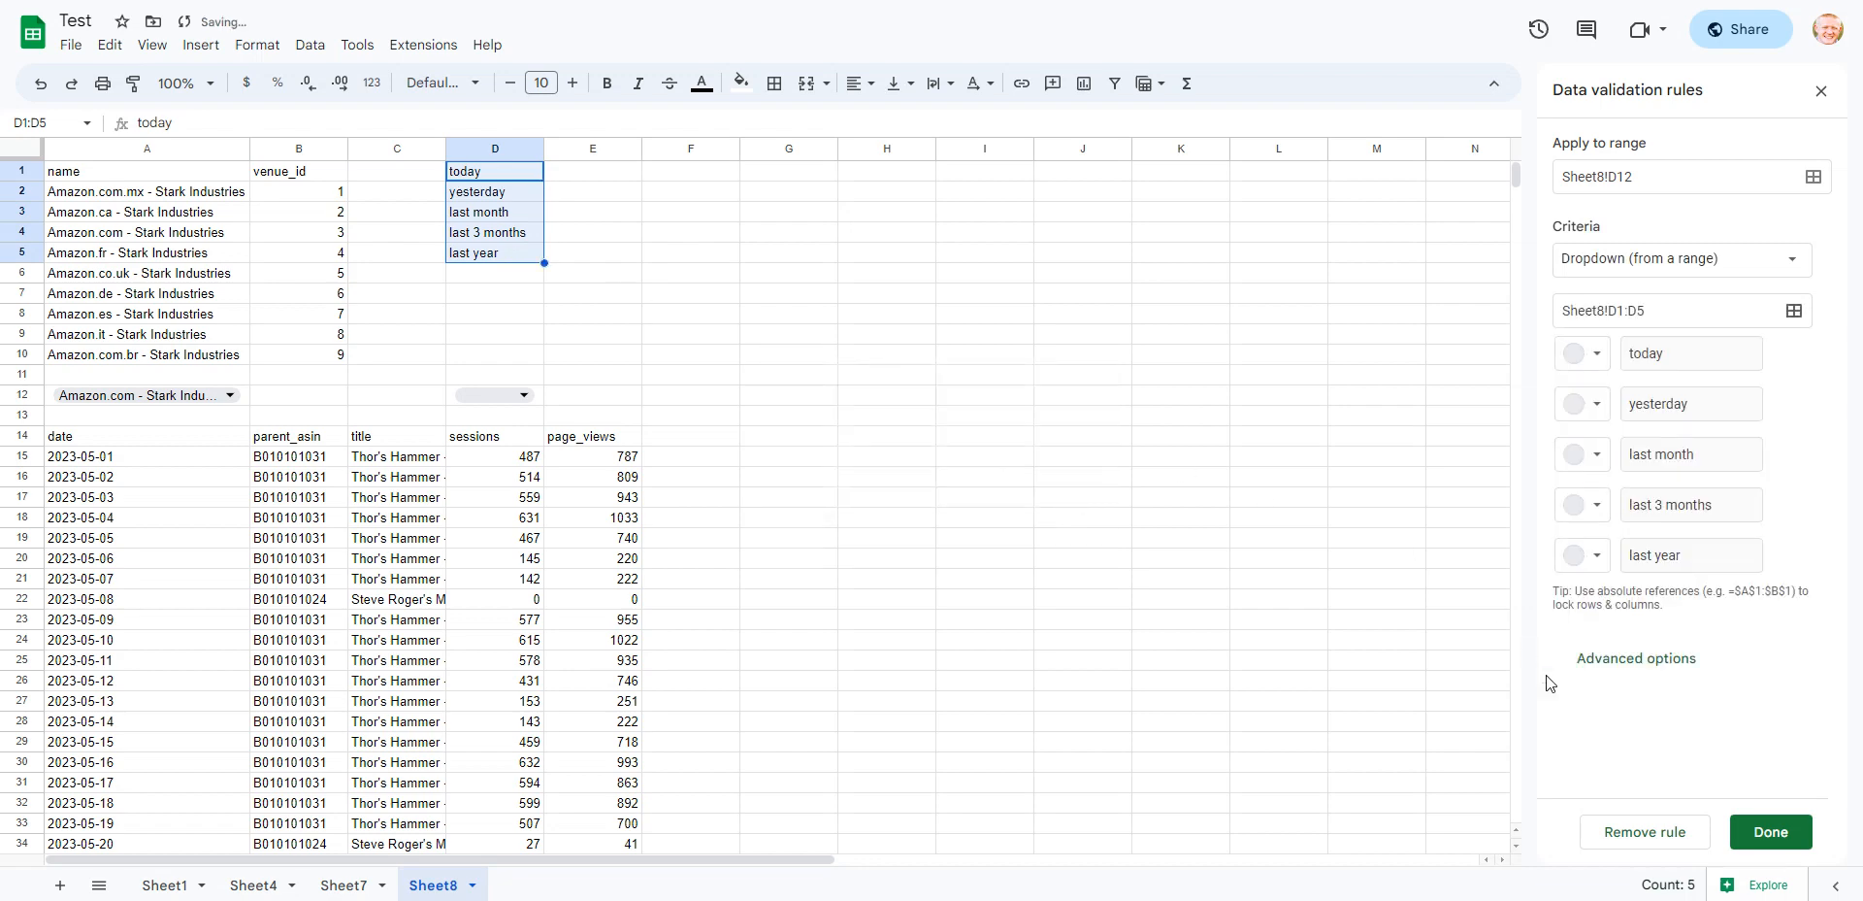
click(1768, 835)
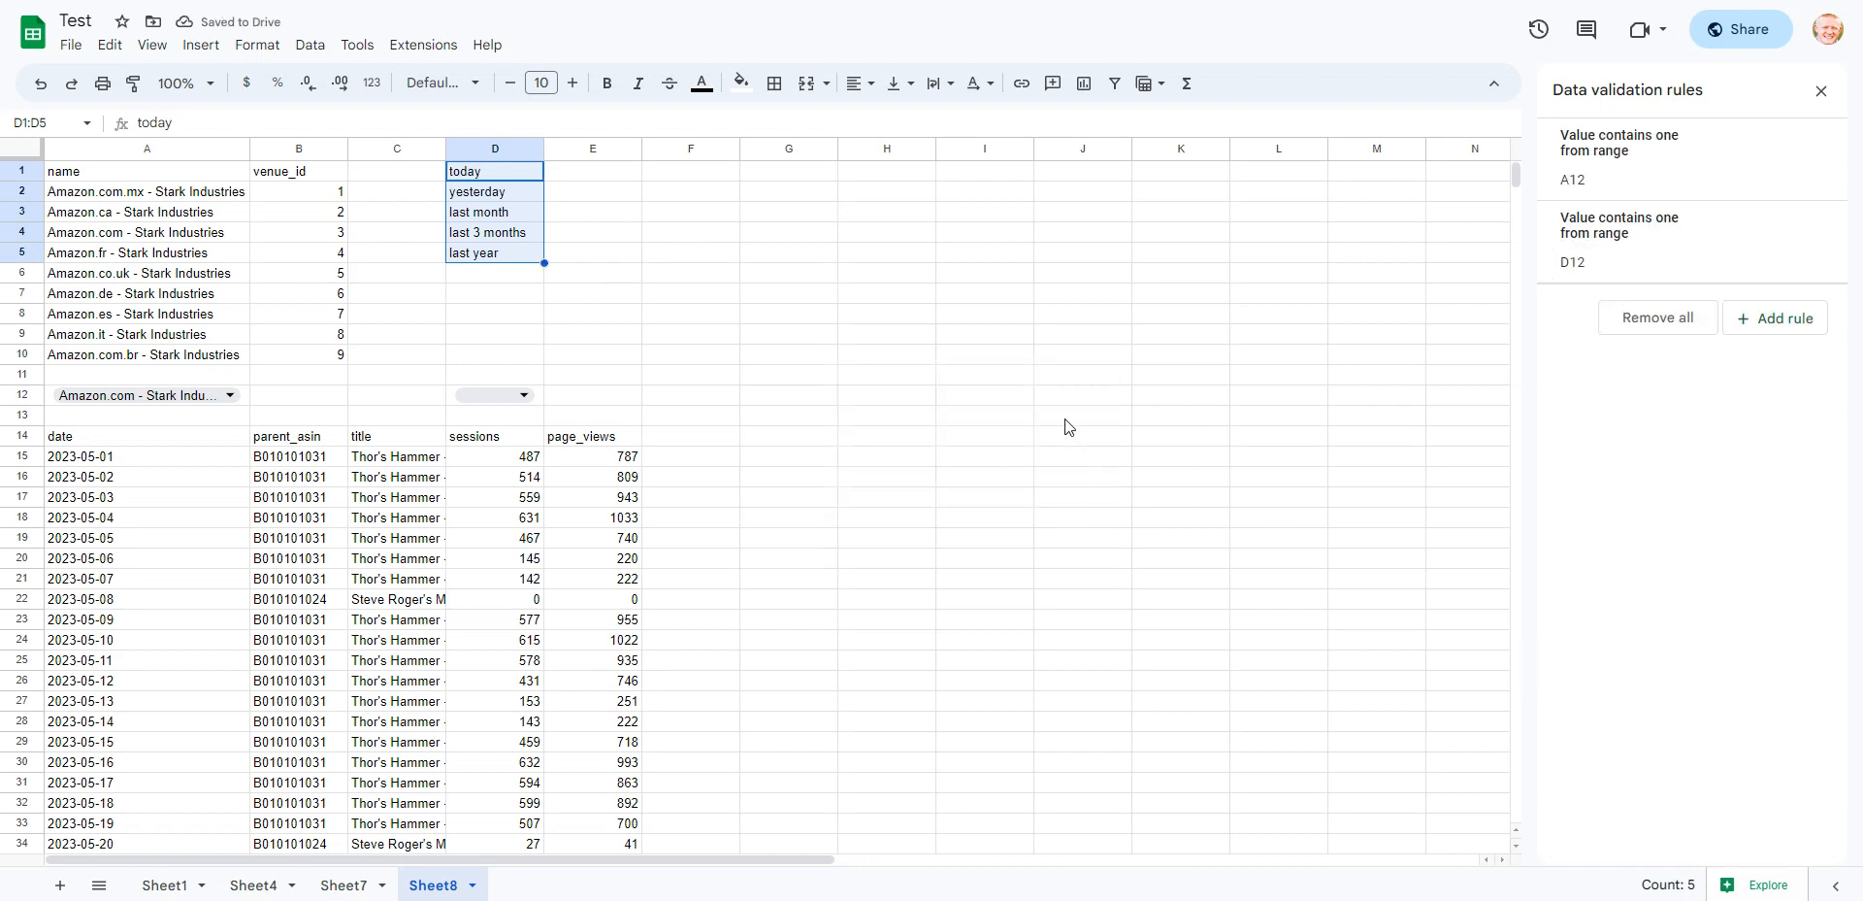
click(523, 398)
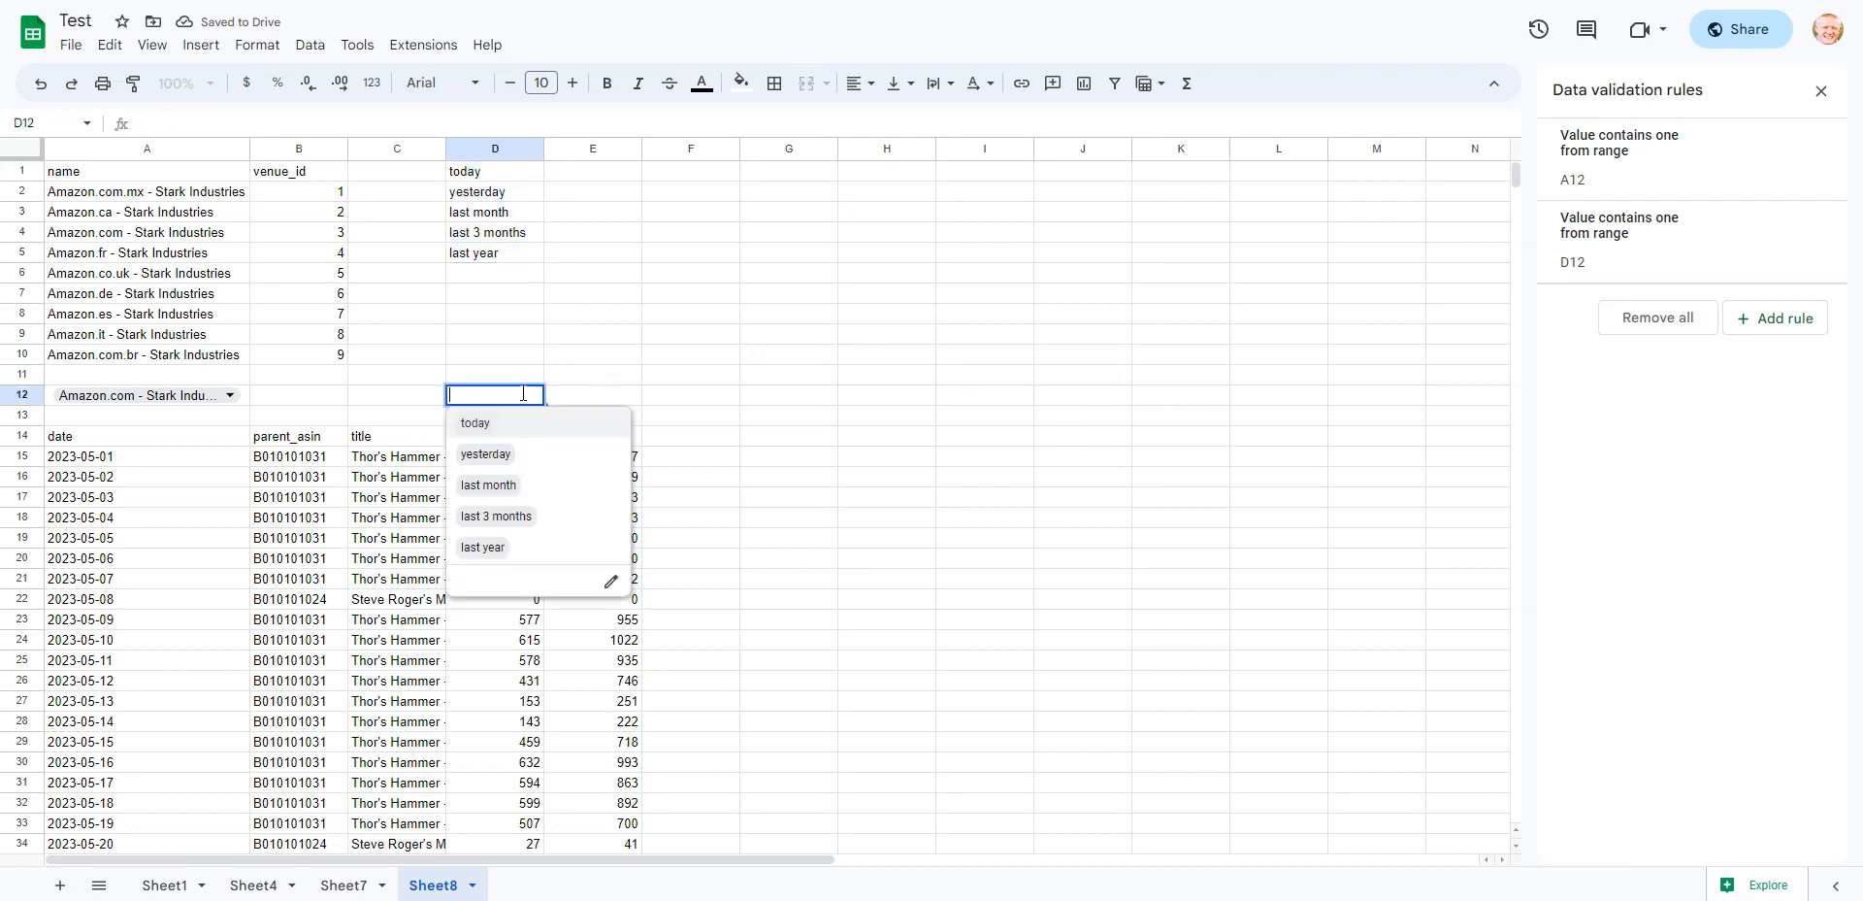
key(Escape)
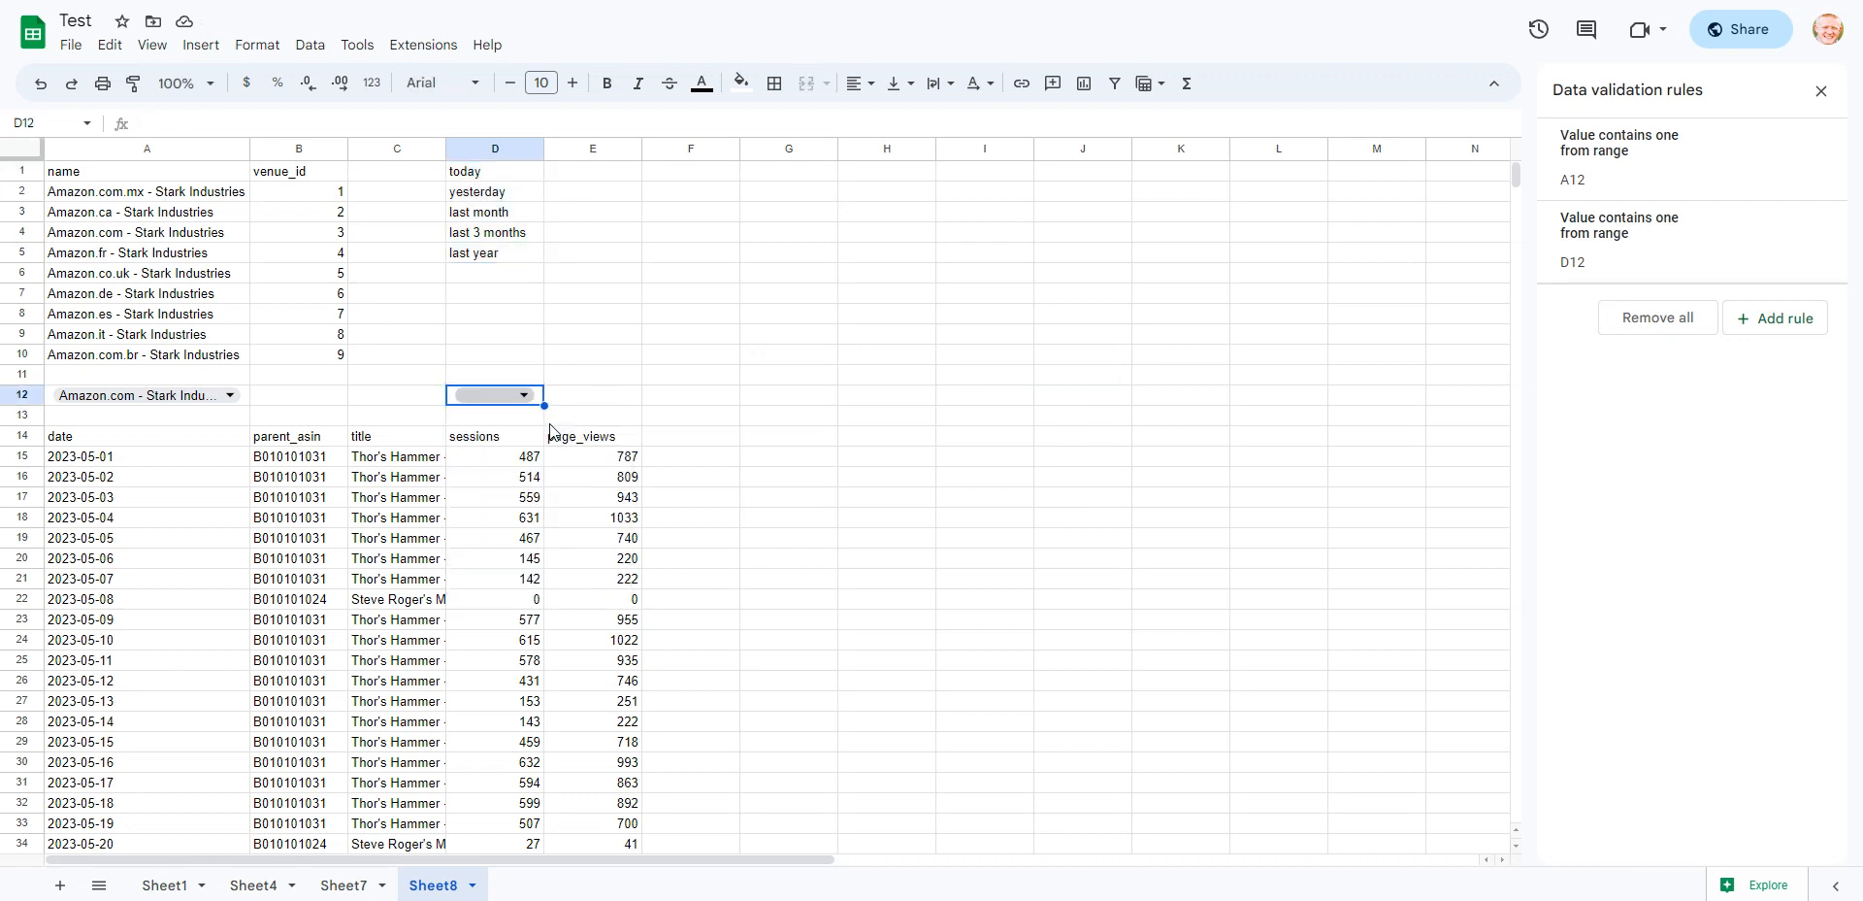
Replace the "last month" argument in the A14 traffic formula with a reference to cell D12
click(173, 438)
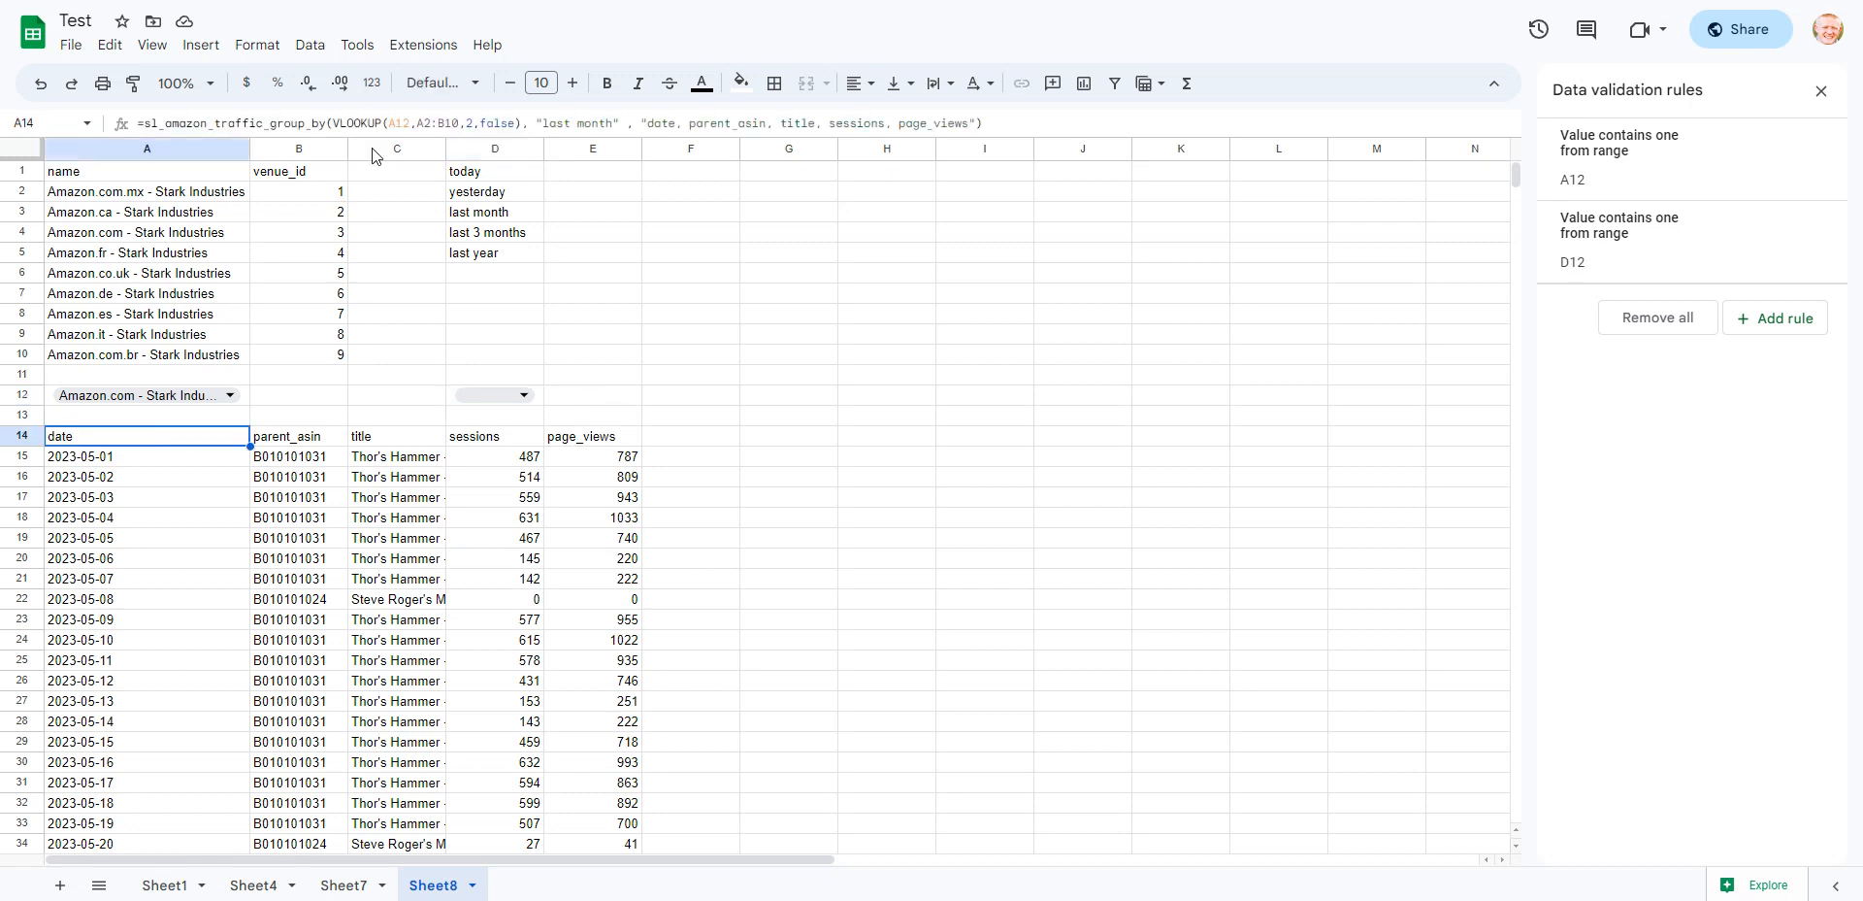
click(618, 123)
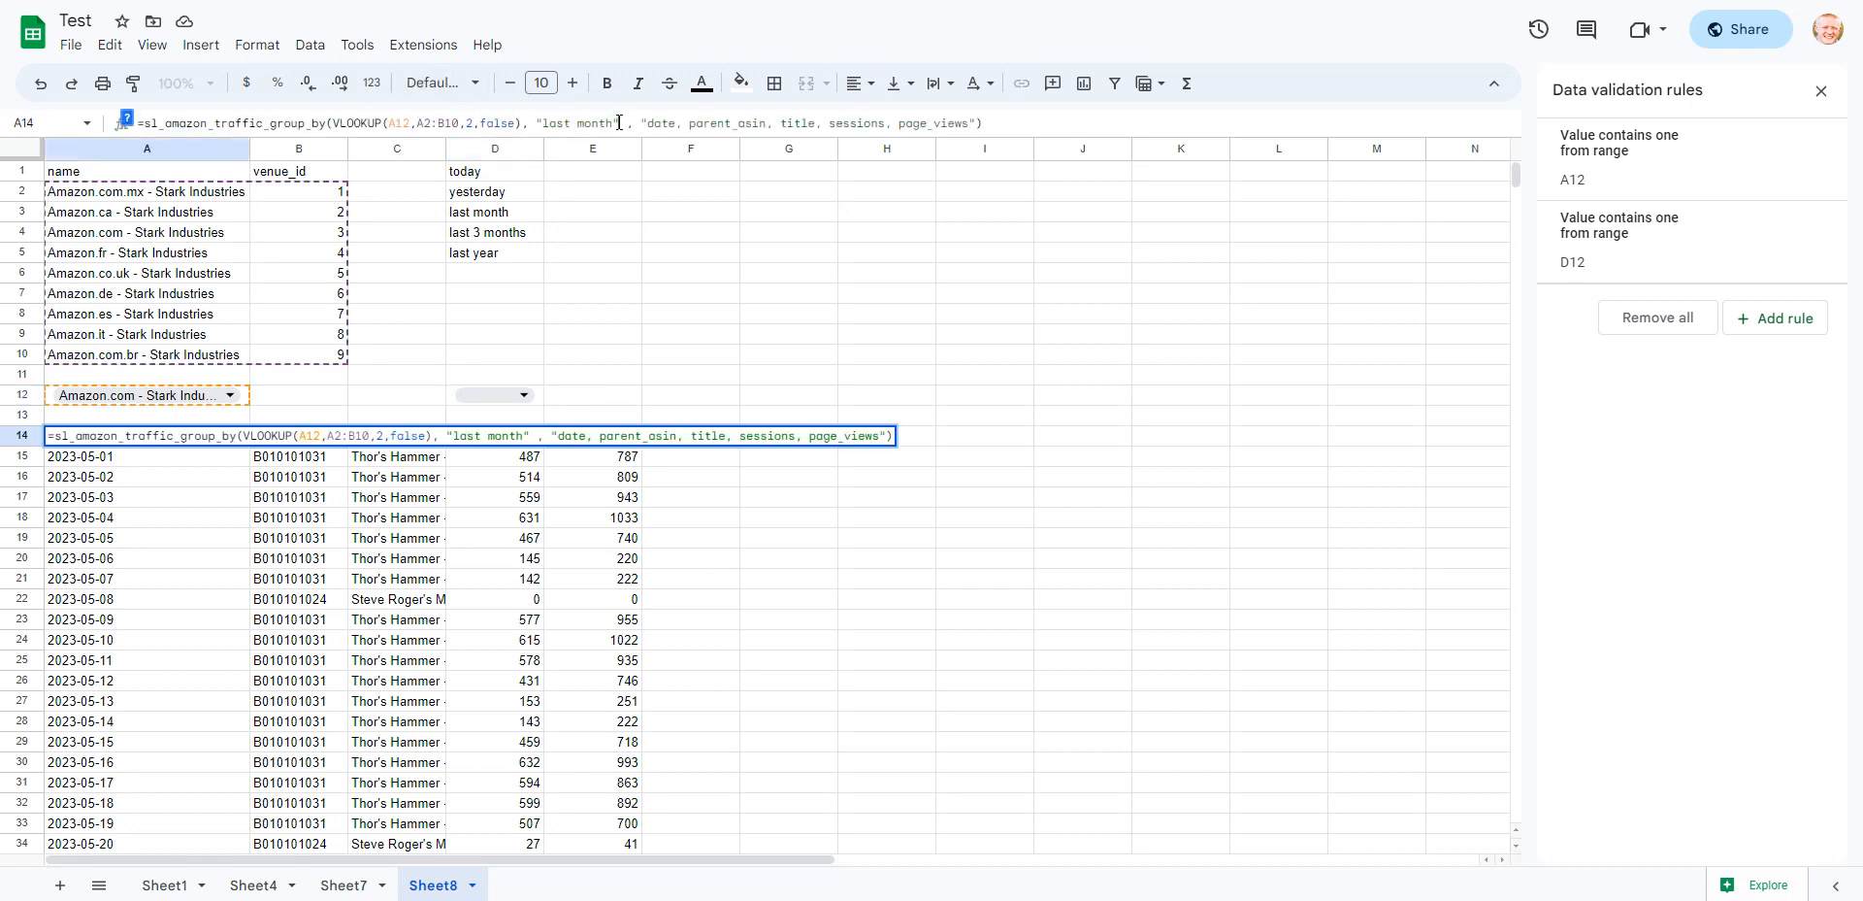
key(BackSpace)
key(BackSpace)
key(BackSpace)
key(BackSpace)
key(BackSpace)
key(BackSpace)
key(BackSpace)
key(BackSpace)
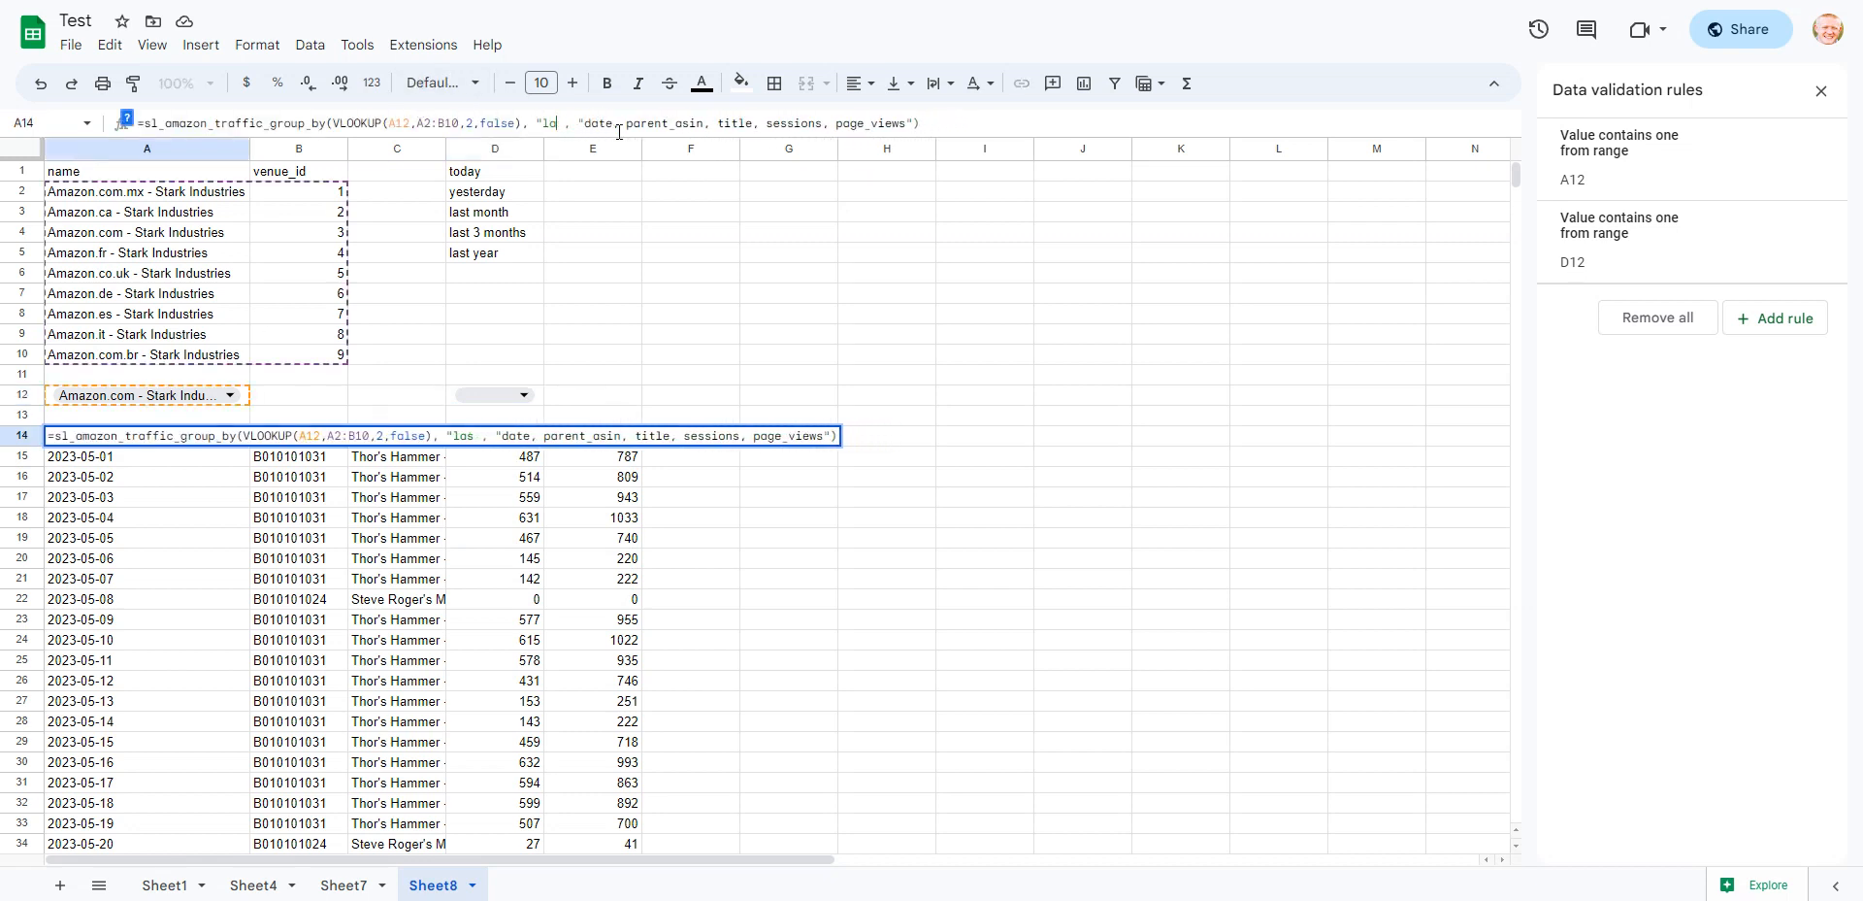
key(BackSpace)
key(BackSpace)
key(BackSpace)
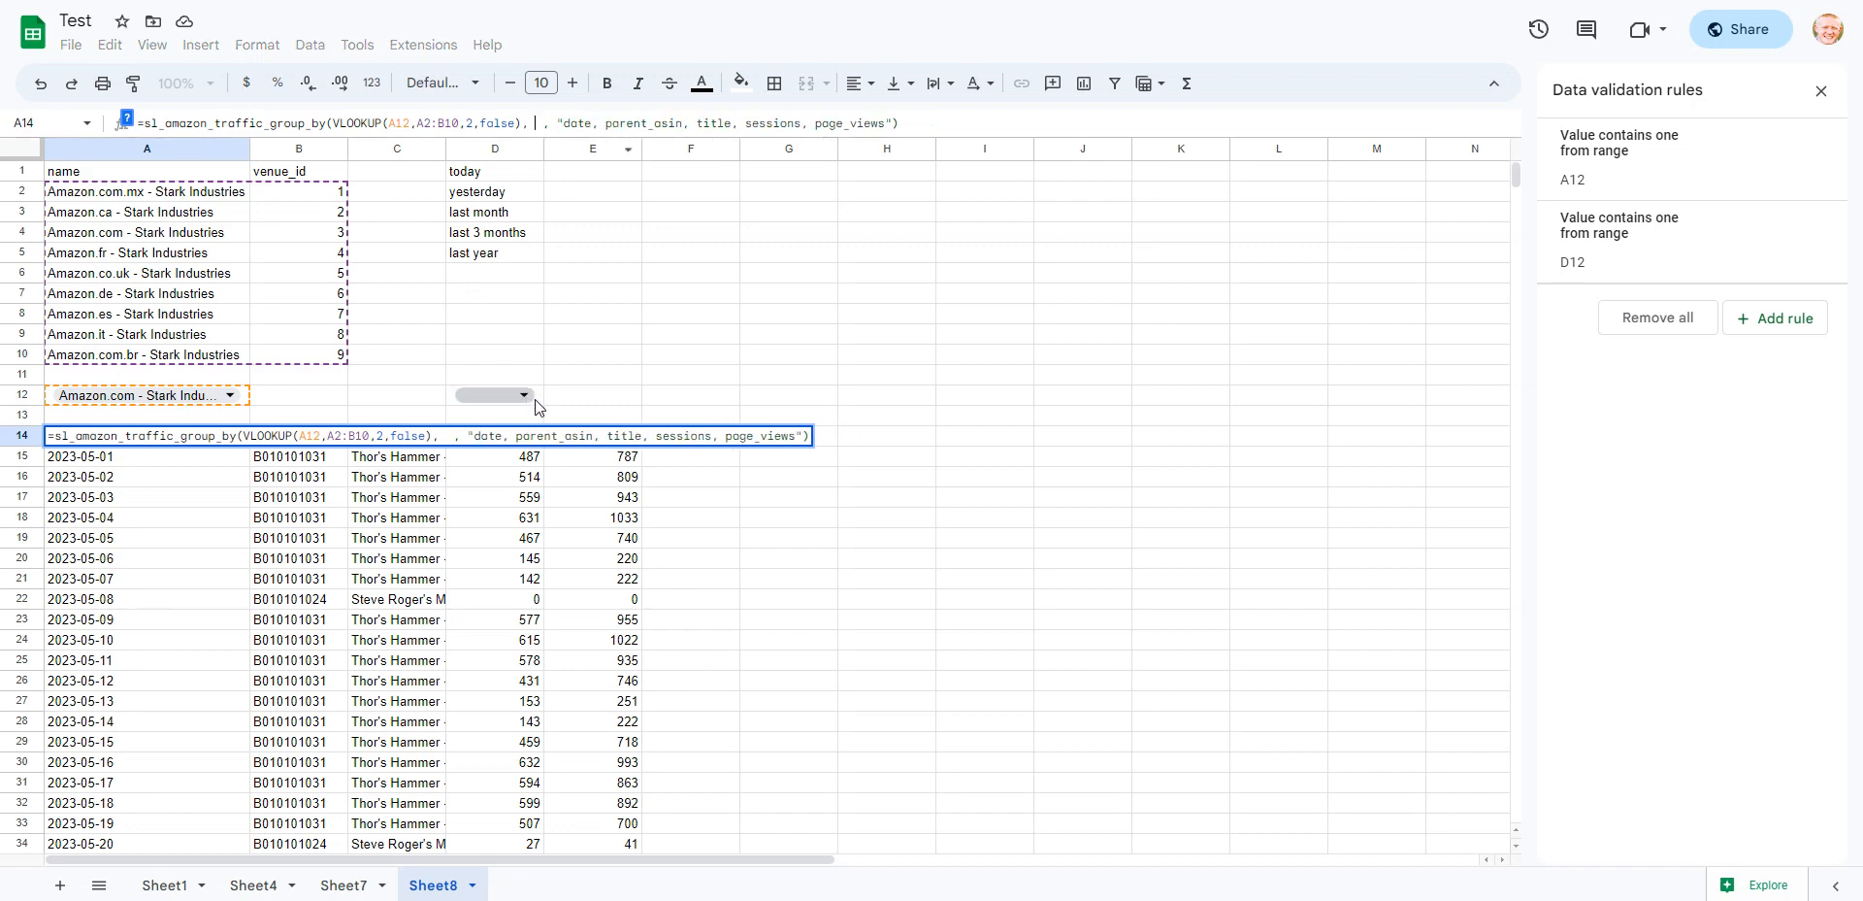
click(532, 402)
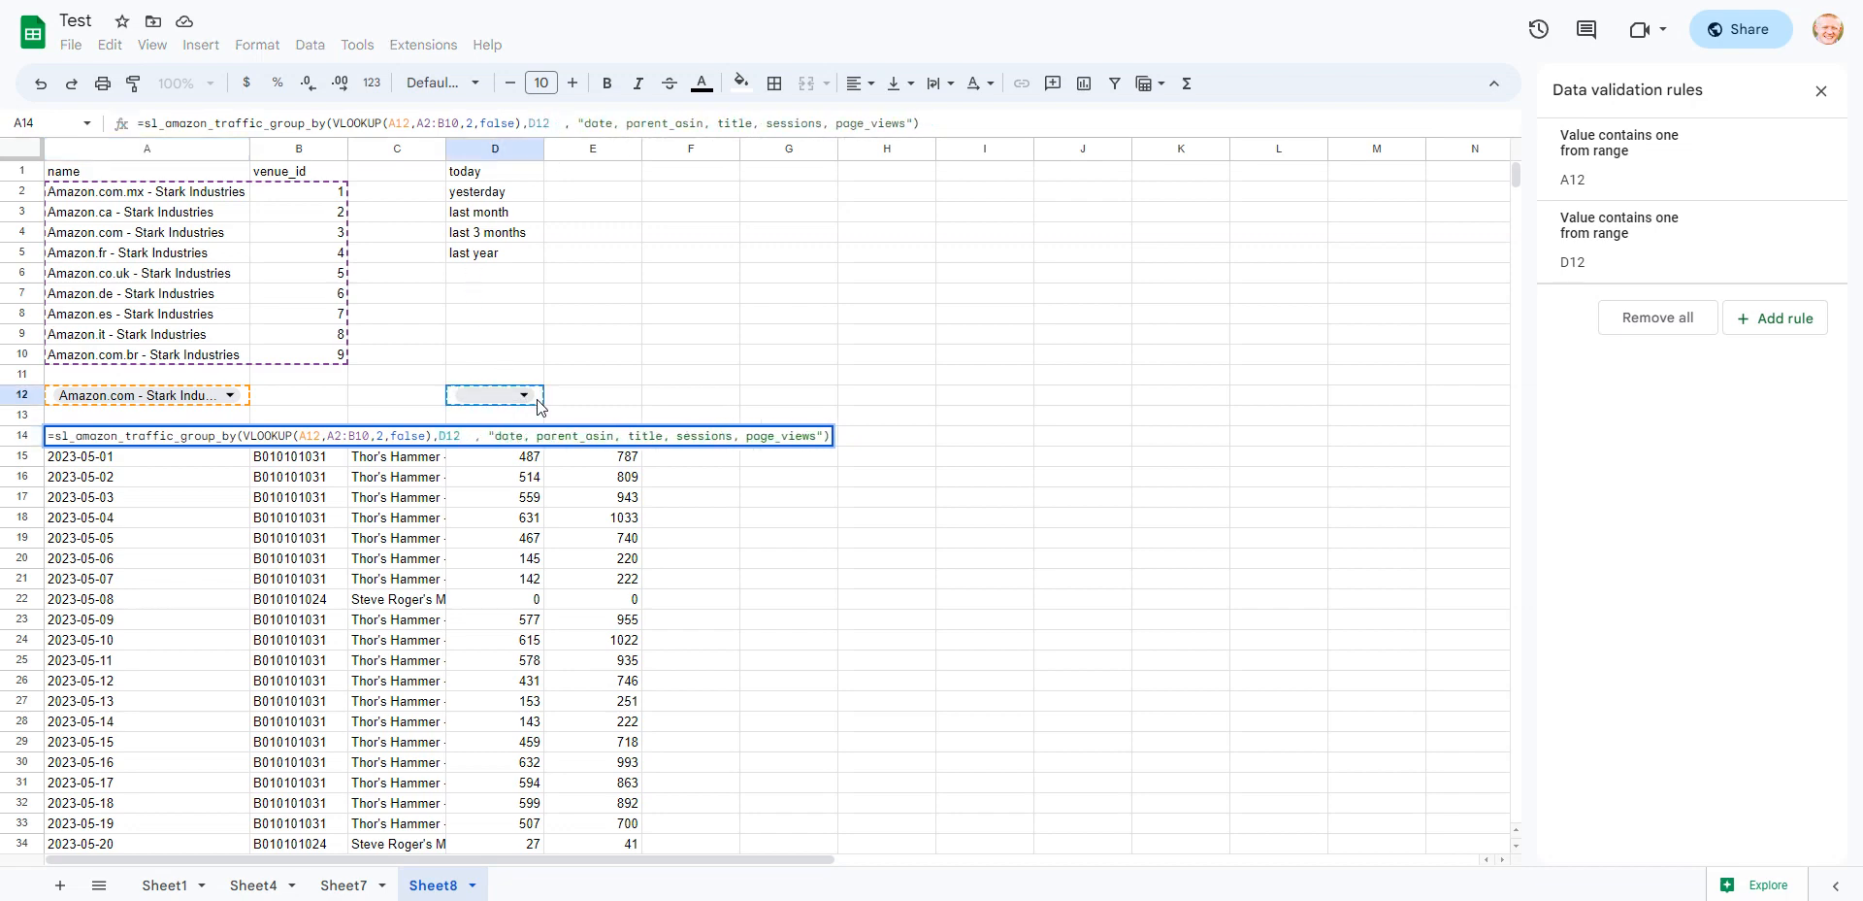
key(Return)
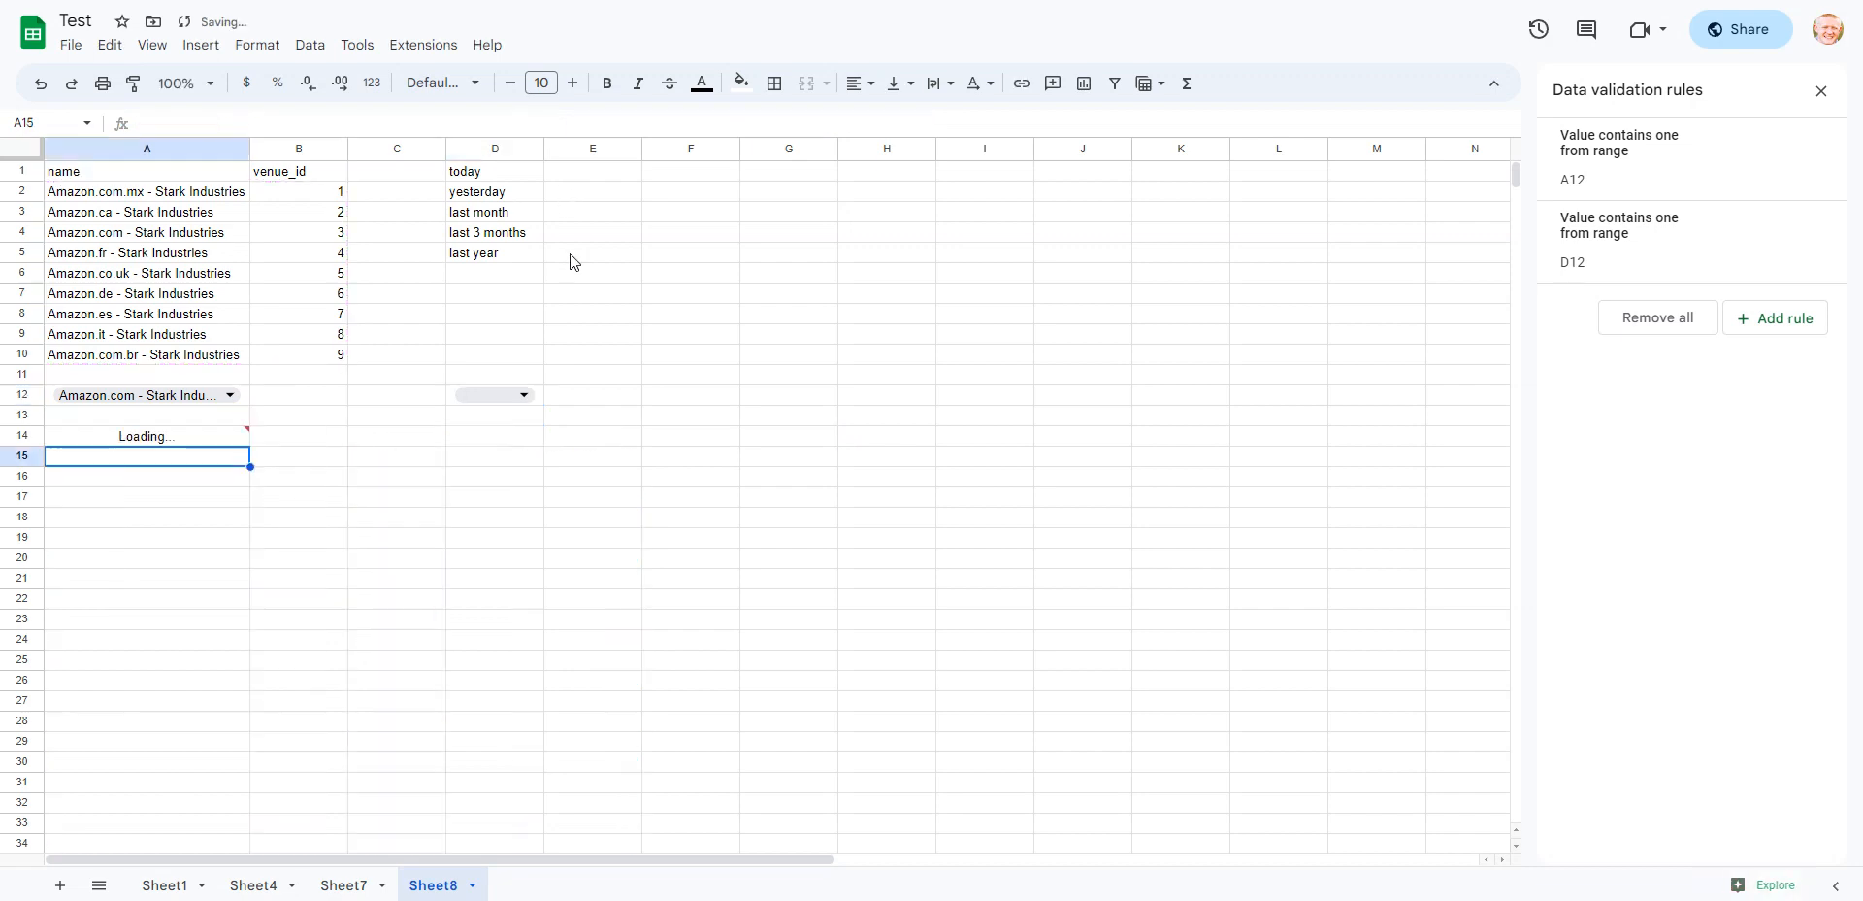
Choose last 3 months in the D12 dropdown and review the dates in the traffic table
click(525, 398)
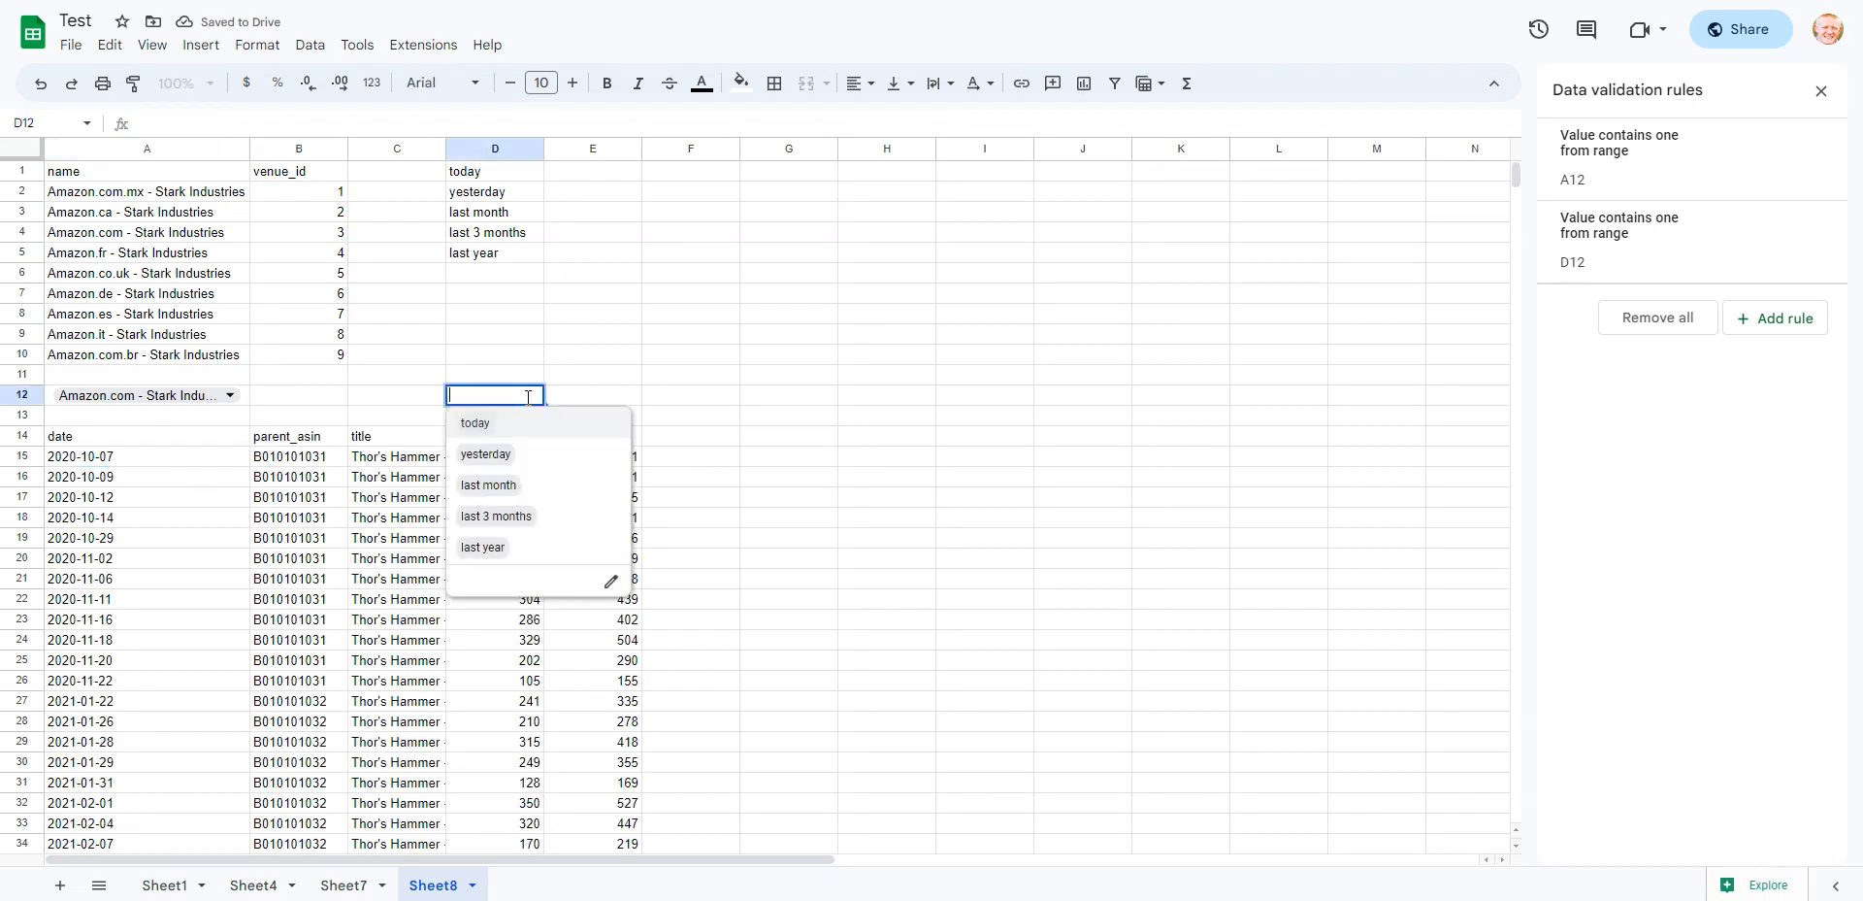
click(565, 521)
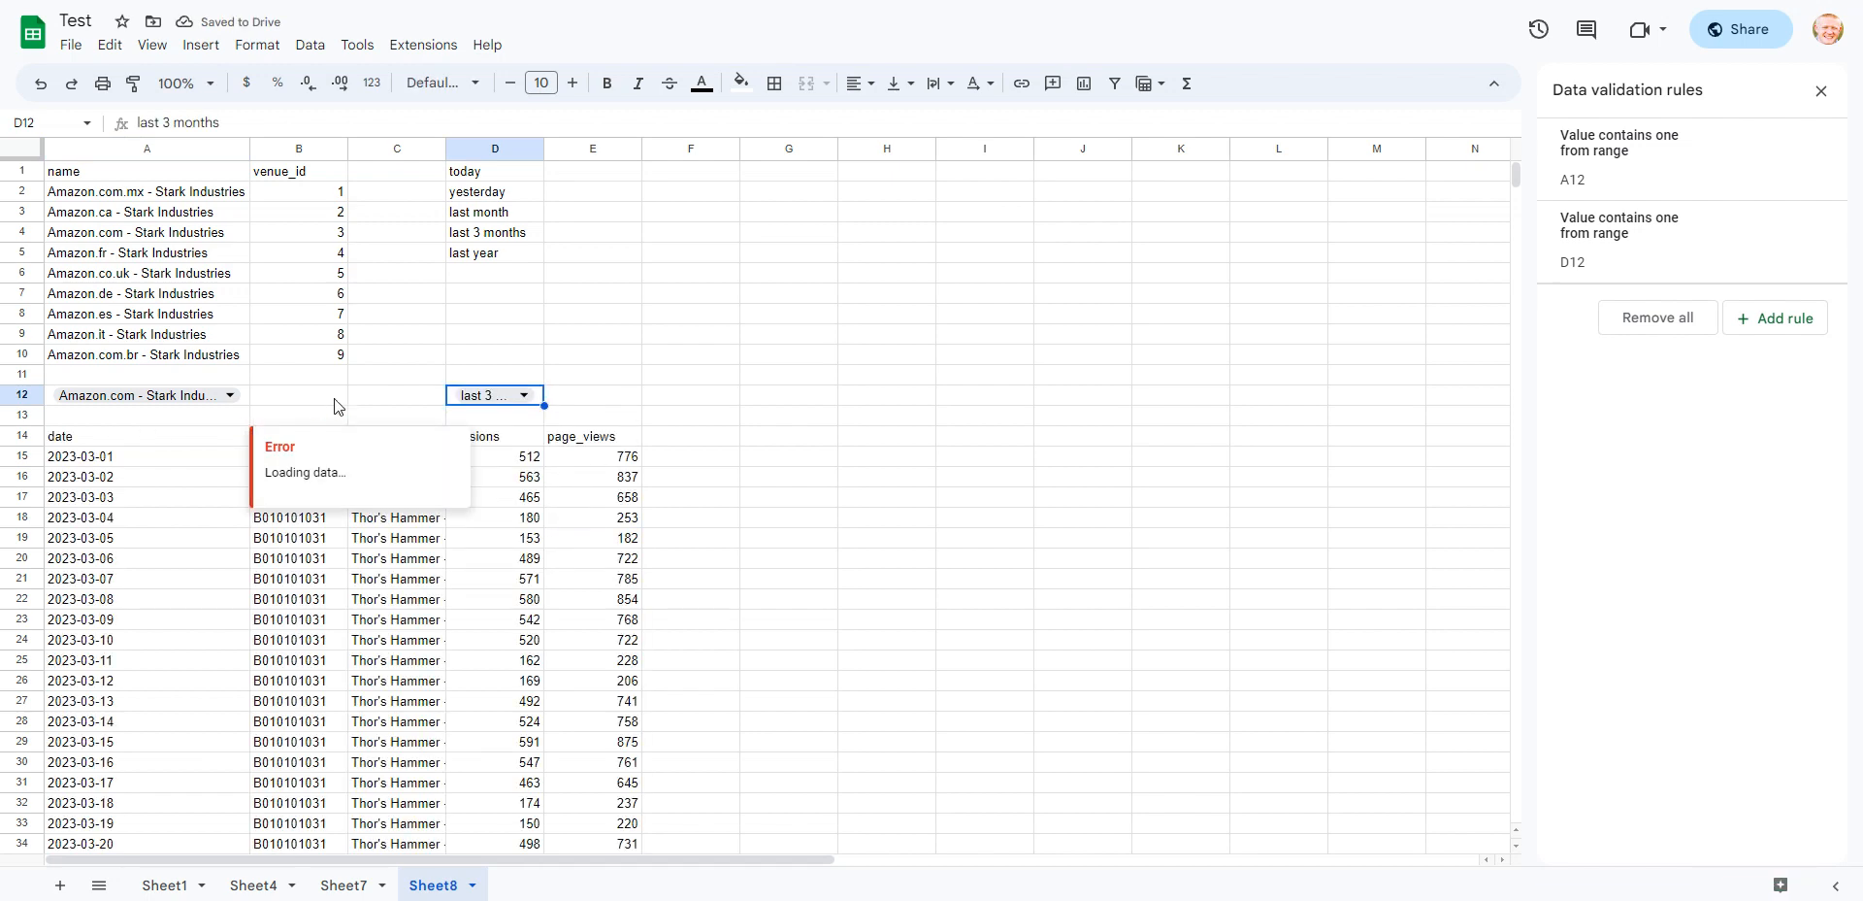
scroll(213, 573, down, 5)
scroll(213, 572, down, 20)
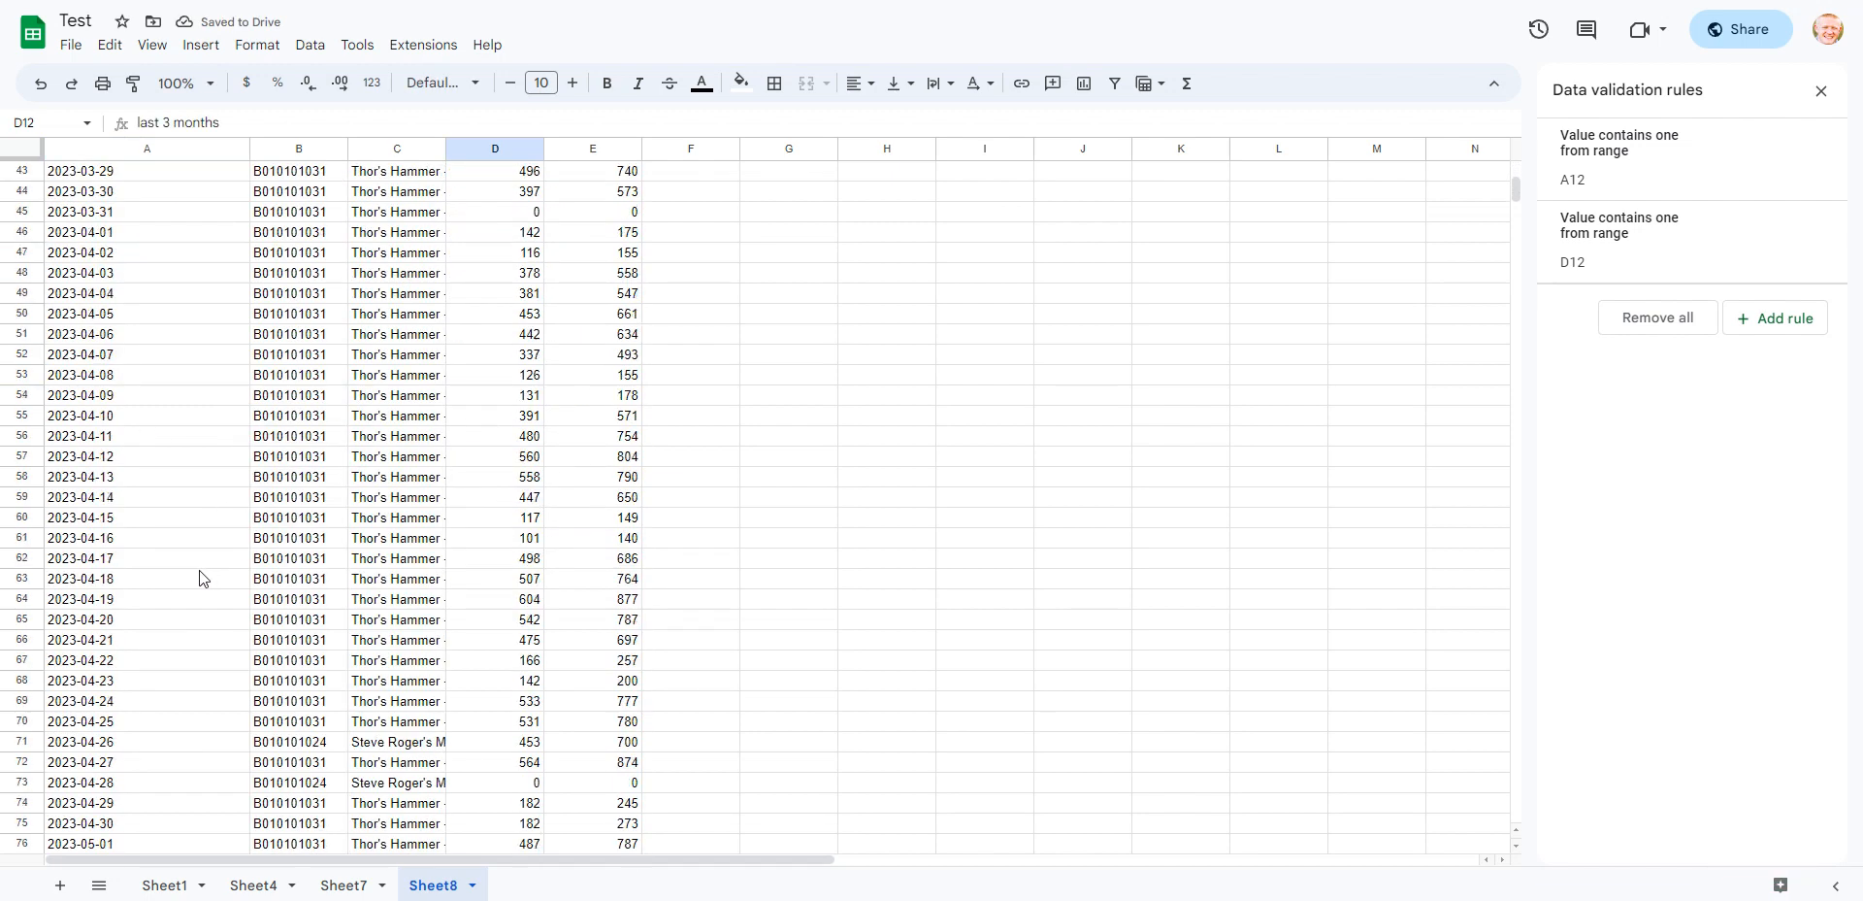
scroll(194, 570, up, 20)
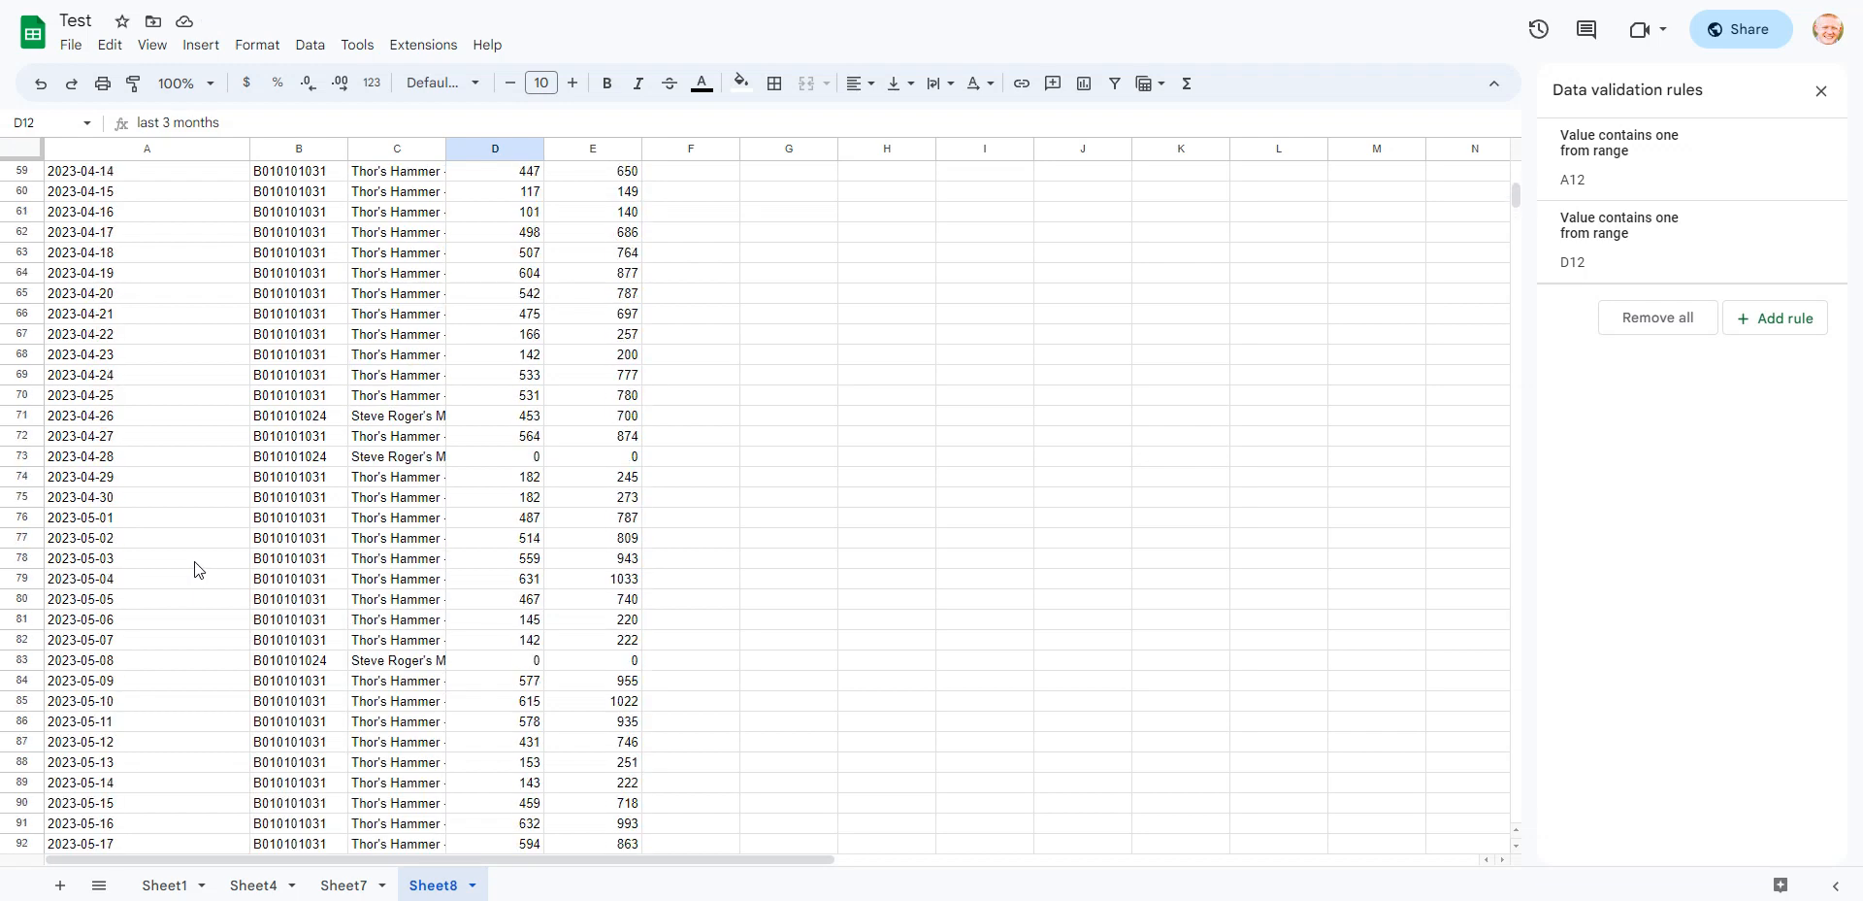
scroll(197, 567, up, 5)
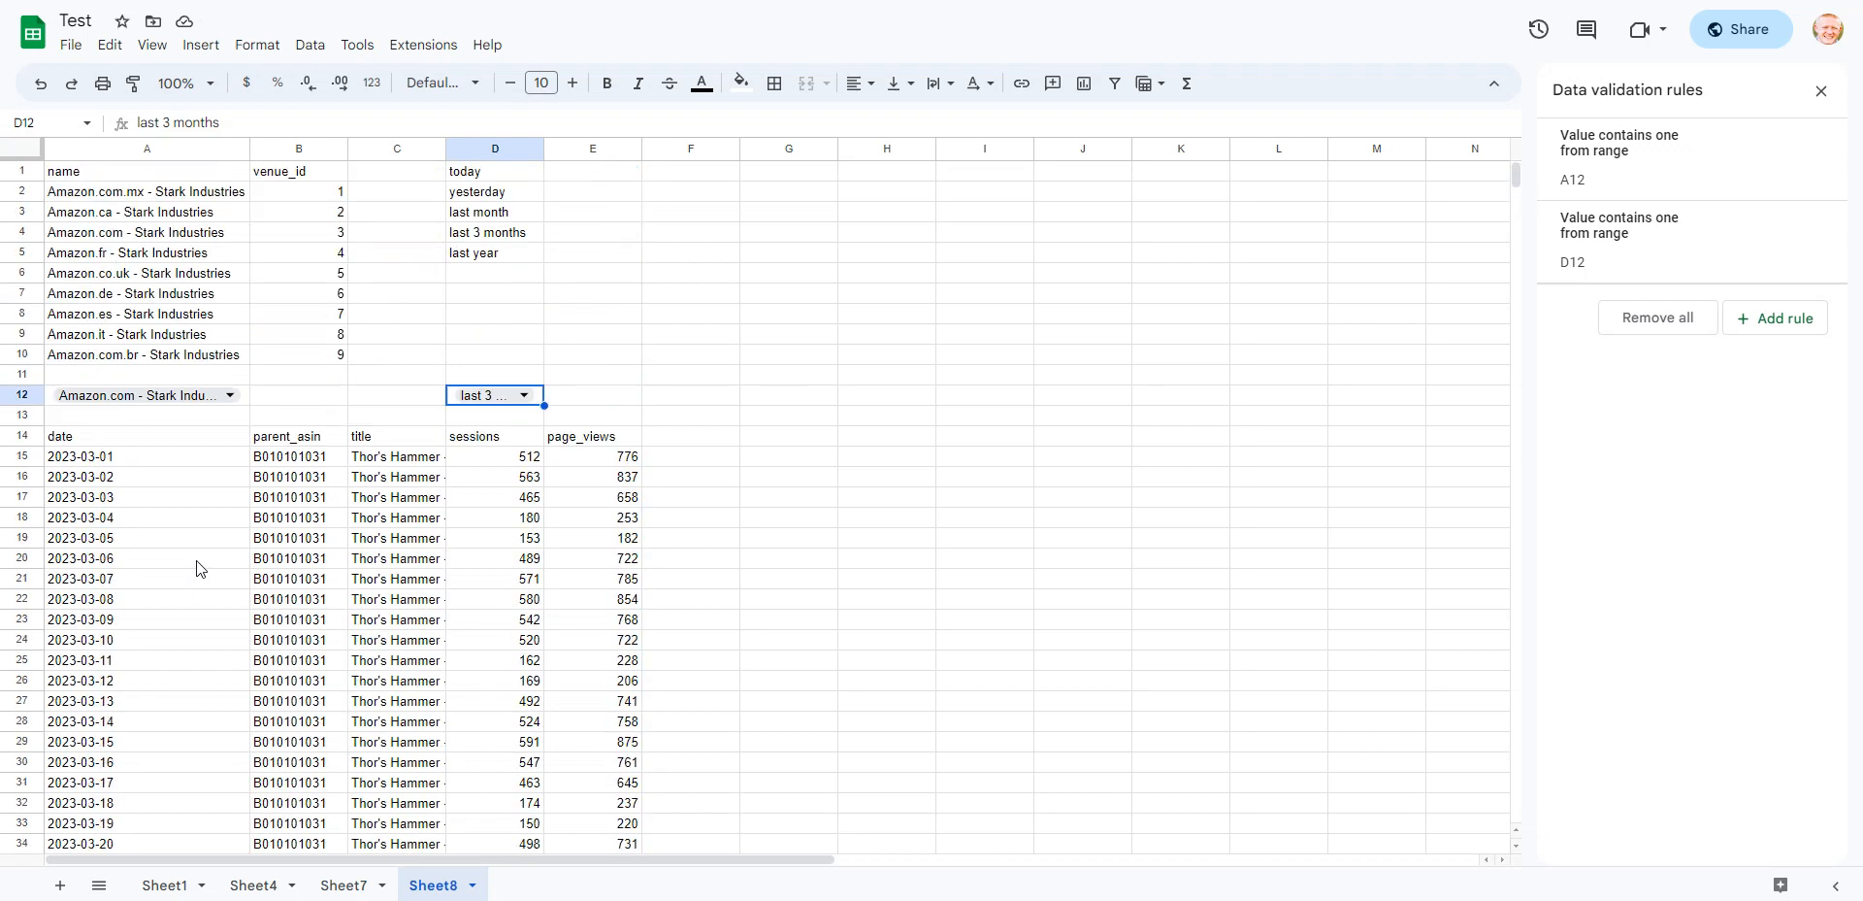
Choose last year in the D12 date range dropdown and review the dates in the traffic table
click(522, 398)
click(533, 550)
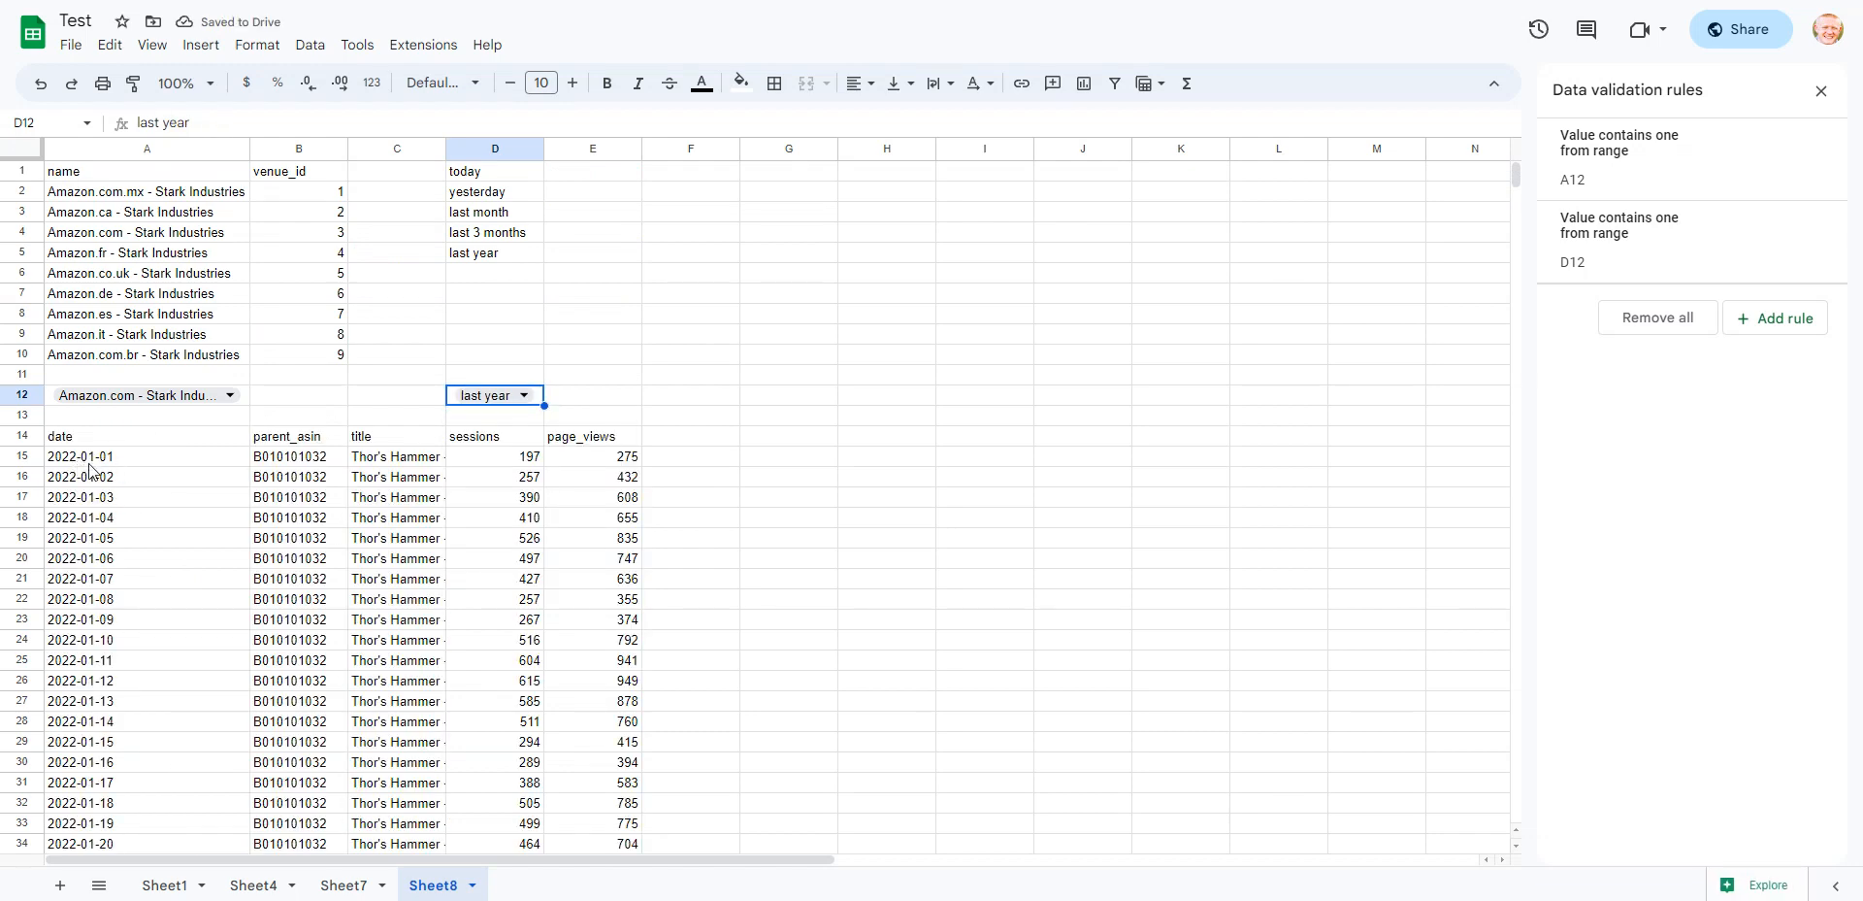
scroll(184, 511, down, 15)
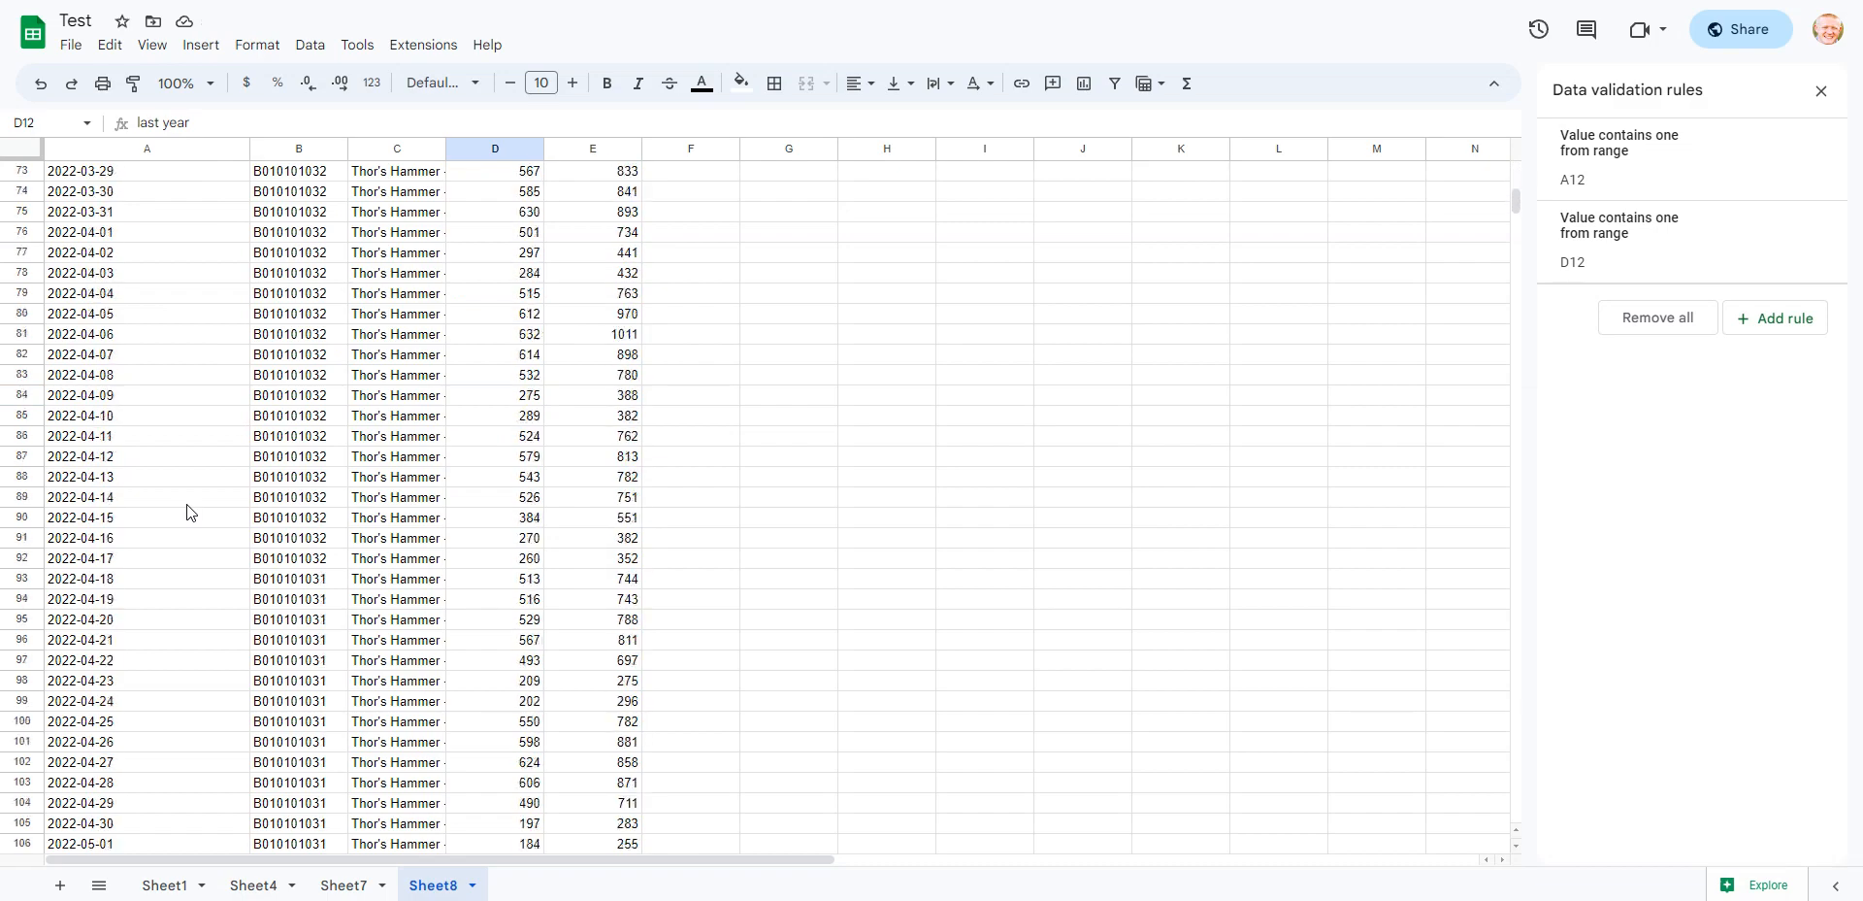
scroll(189, 511, down, 4)
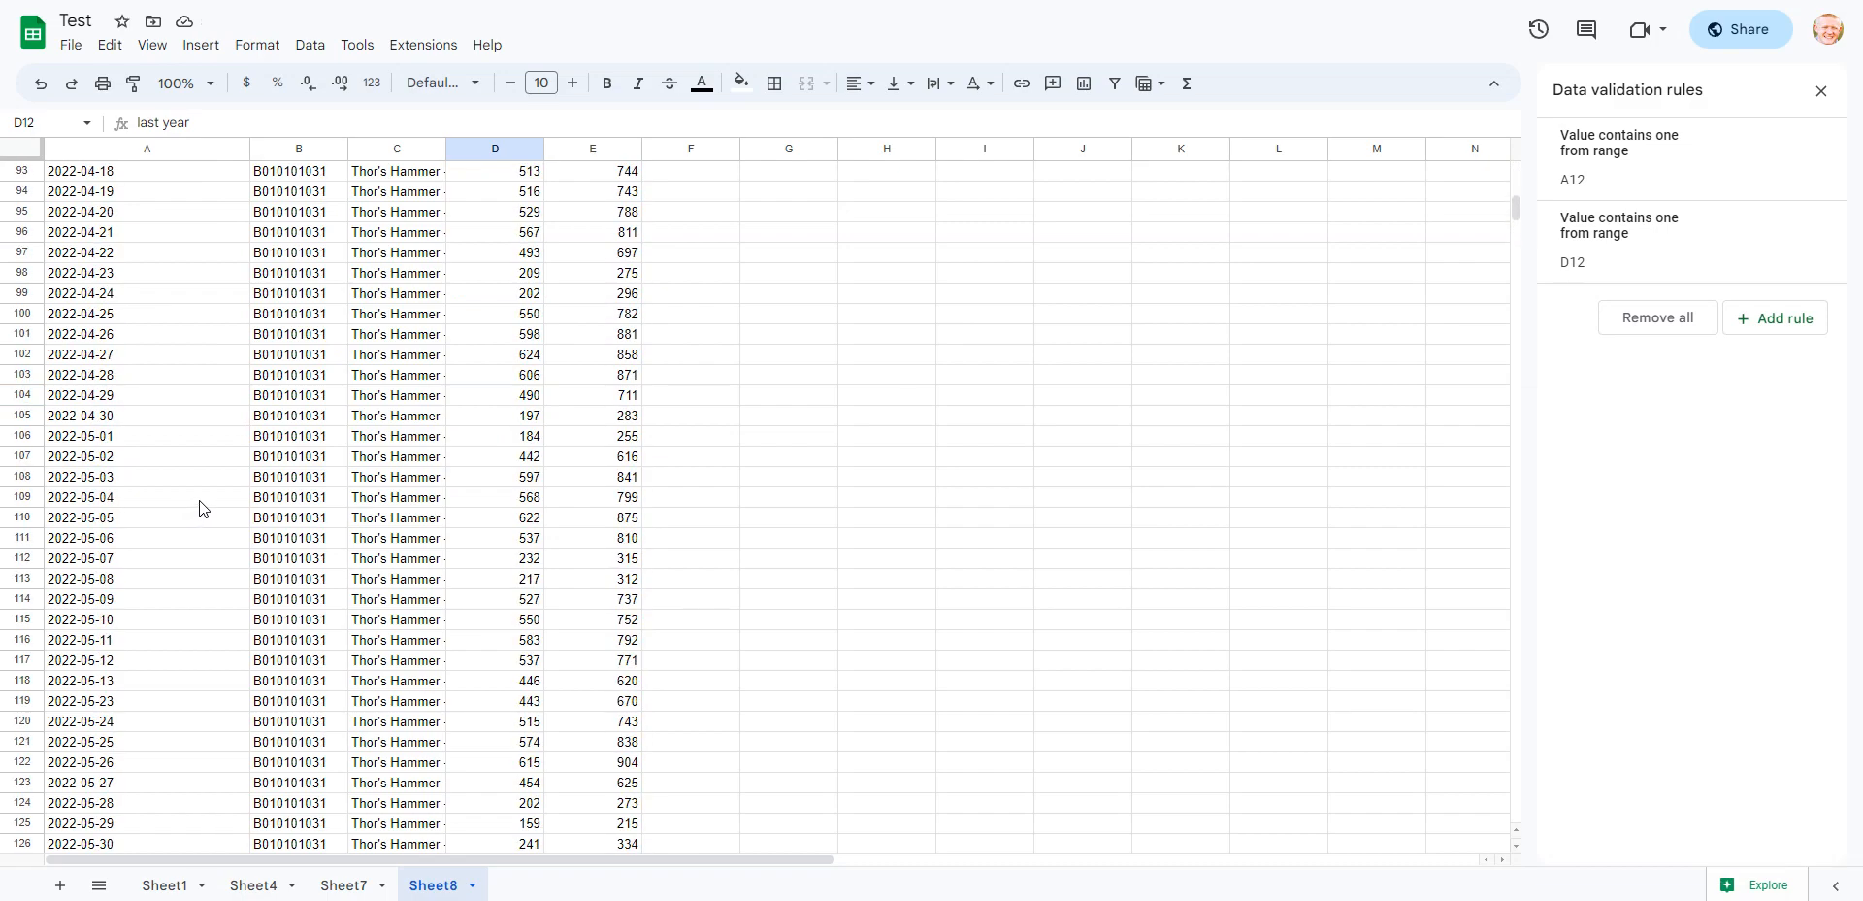
scroll(201, 507, up, 18)
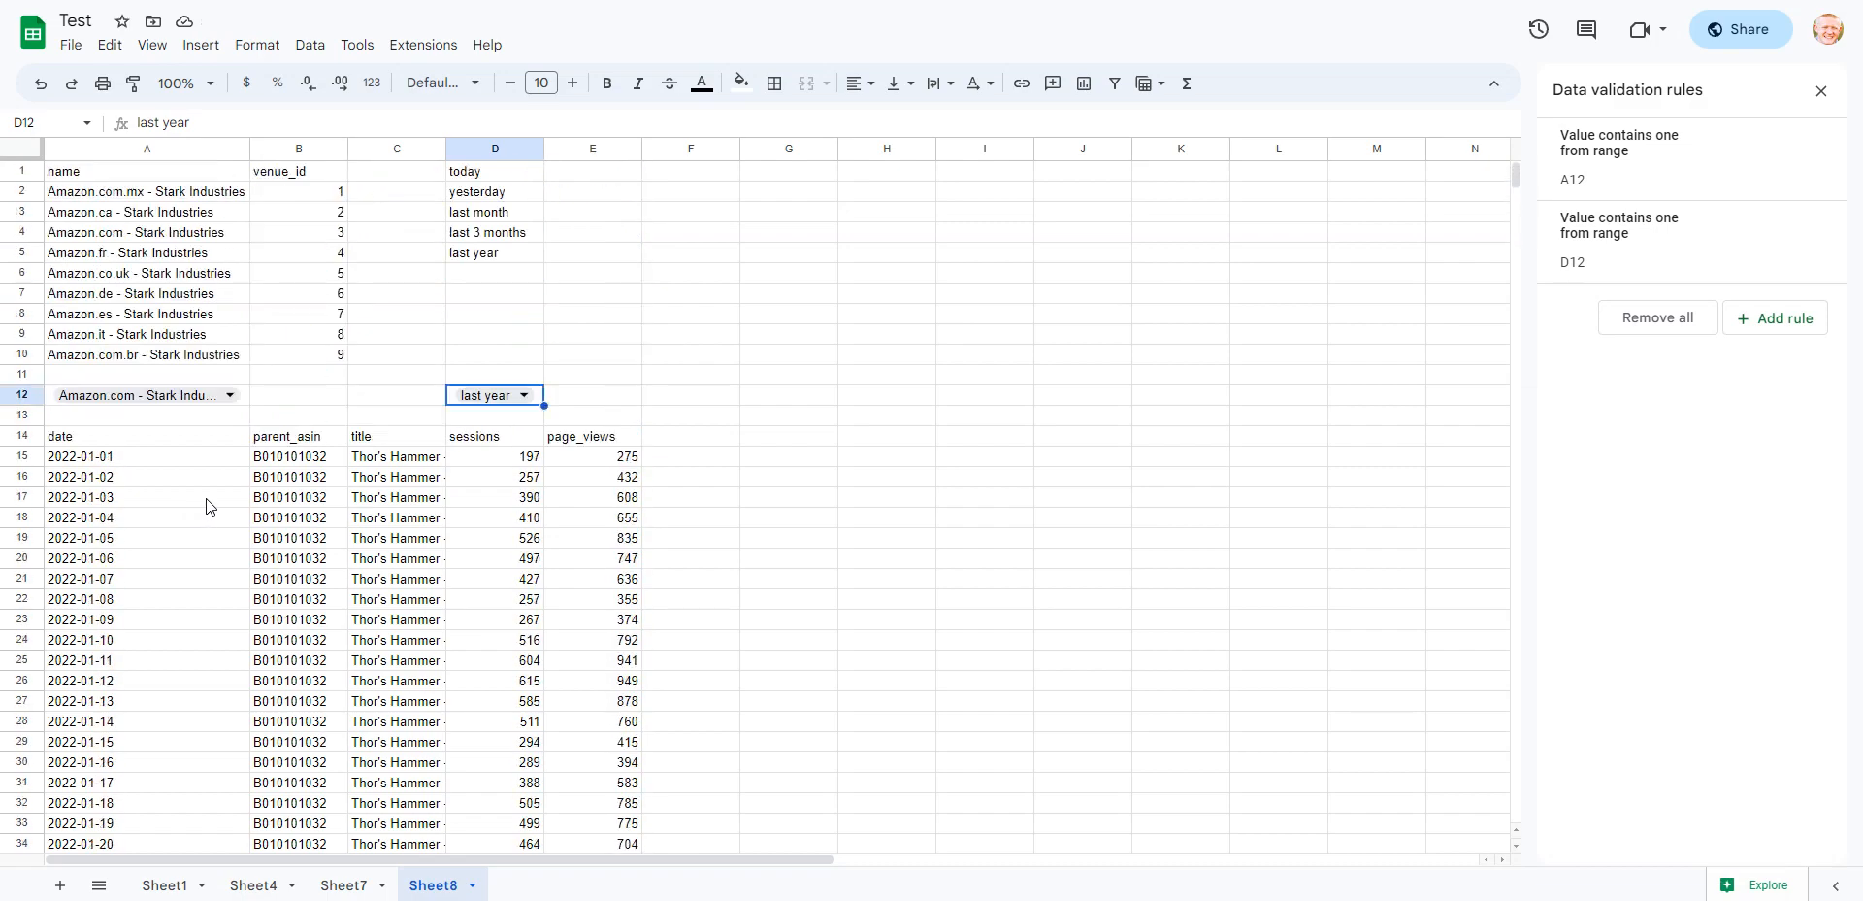
Examine the A14 traffic formula, the venue list in columns A and B, and the date range list in column D
click(144, 443)
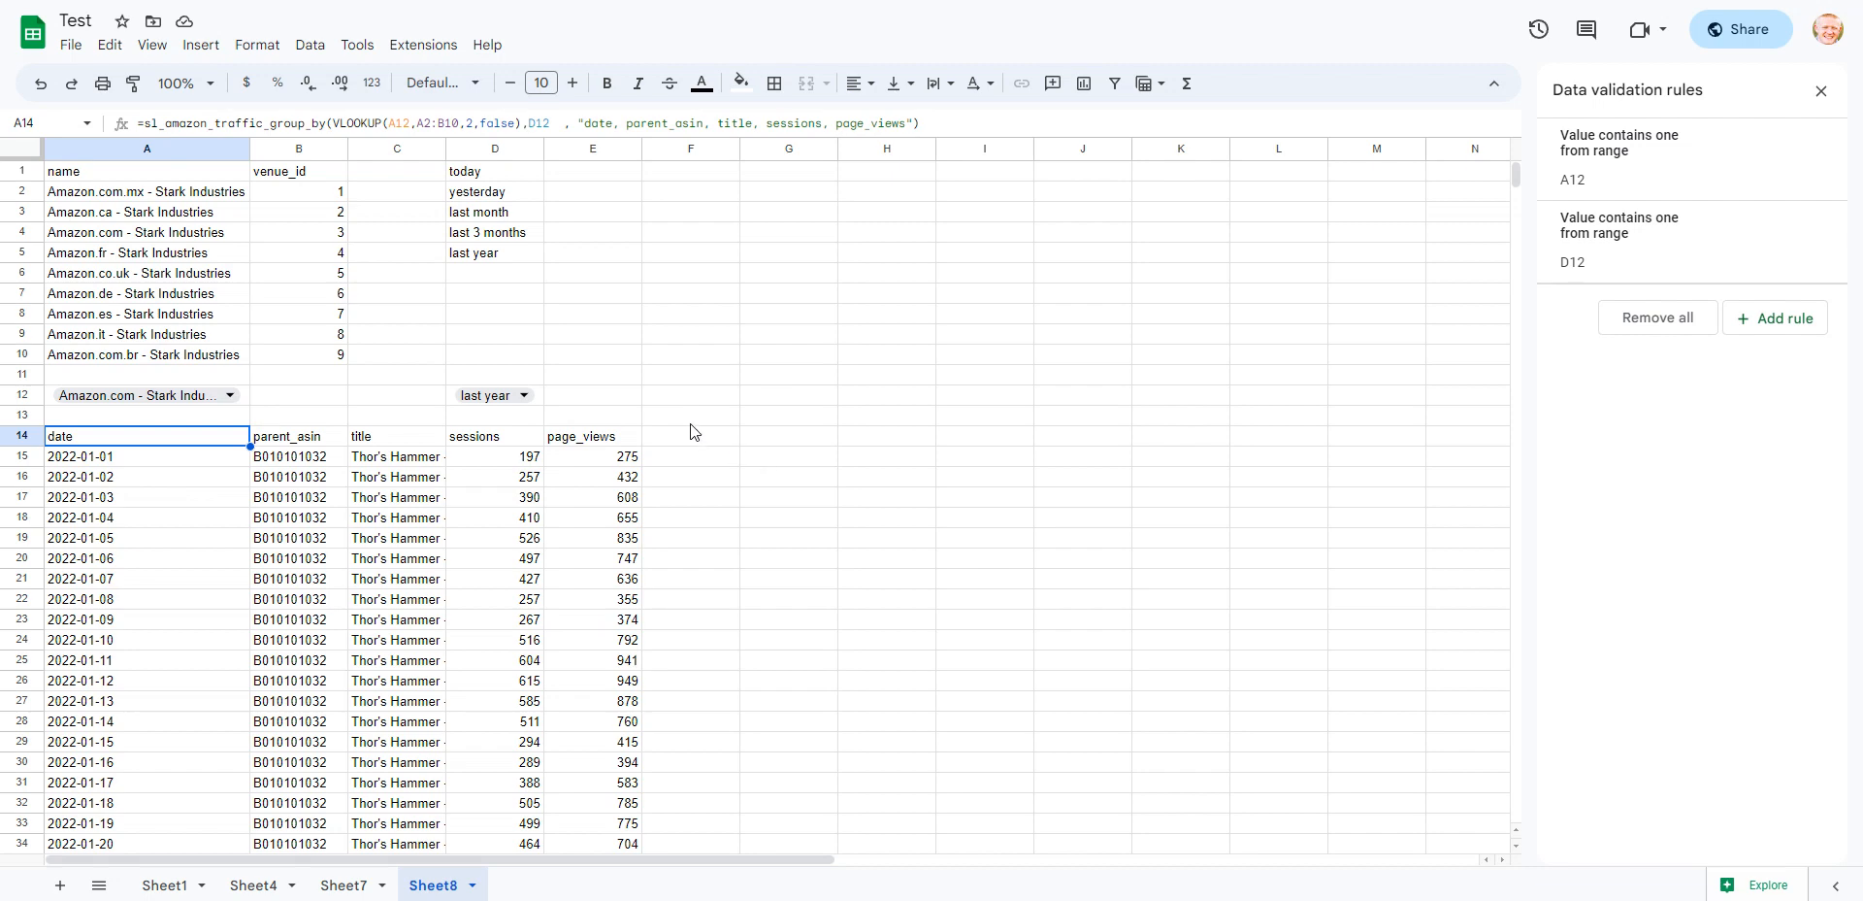
drag(167, 171, 749, 366)
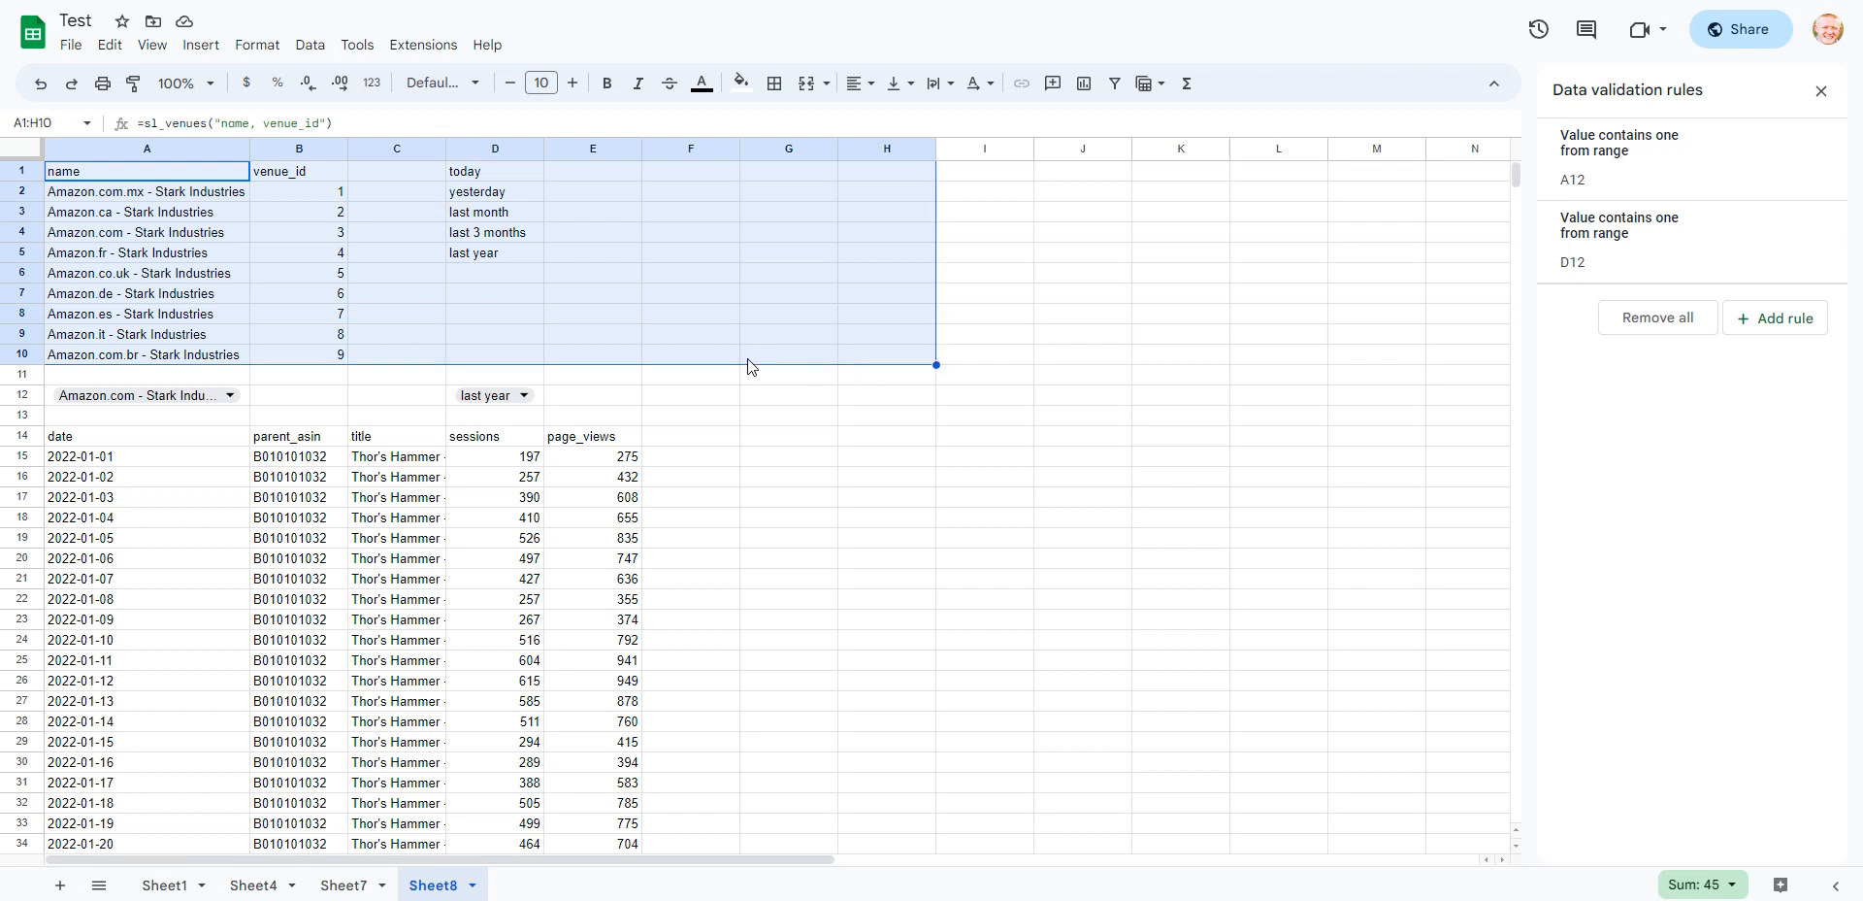
click(752, 359)
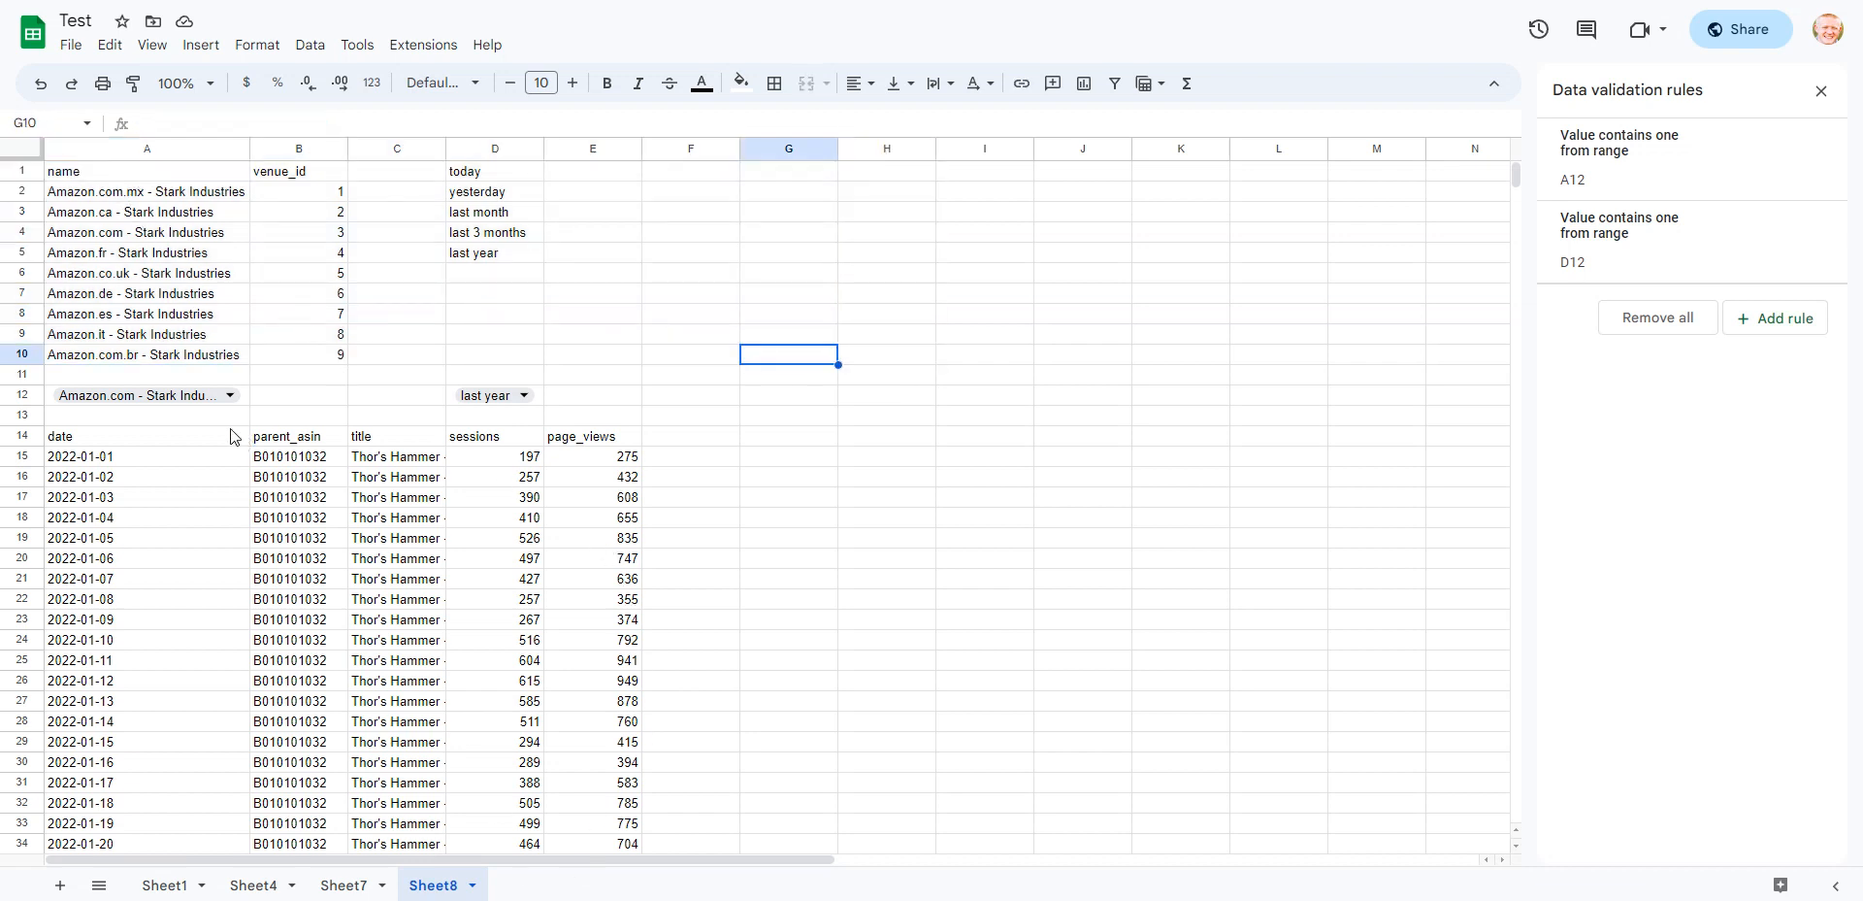
drag(102, 173, 366, 365)
click(395, 379)
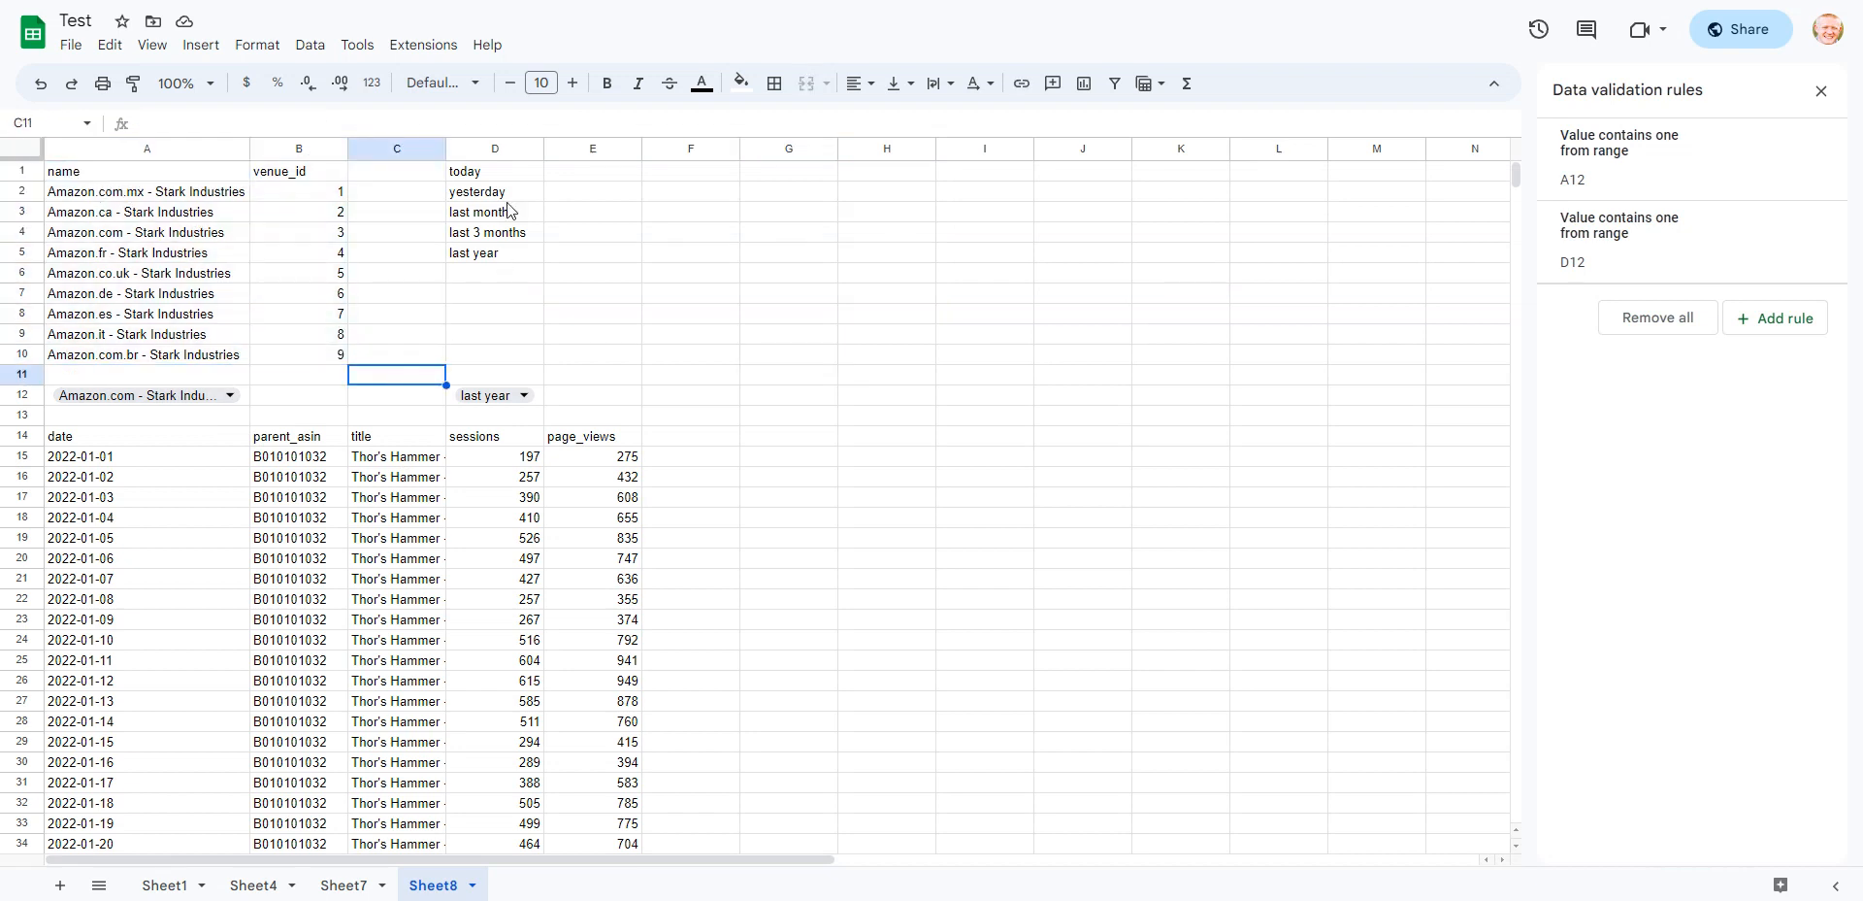
drag(481, 181, 790, 391)
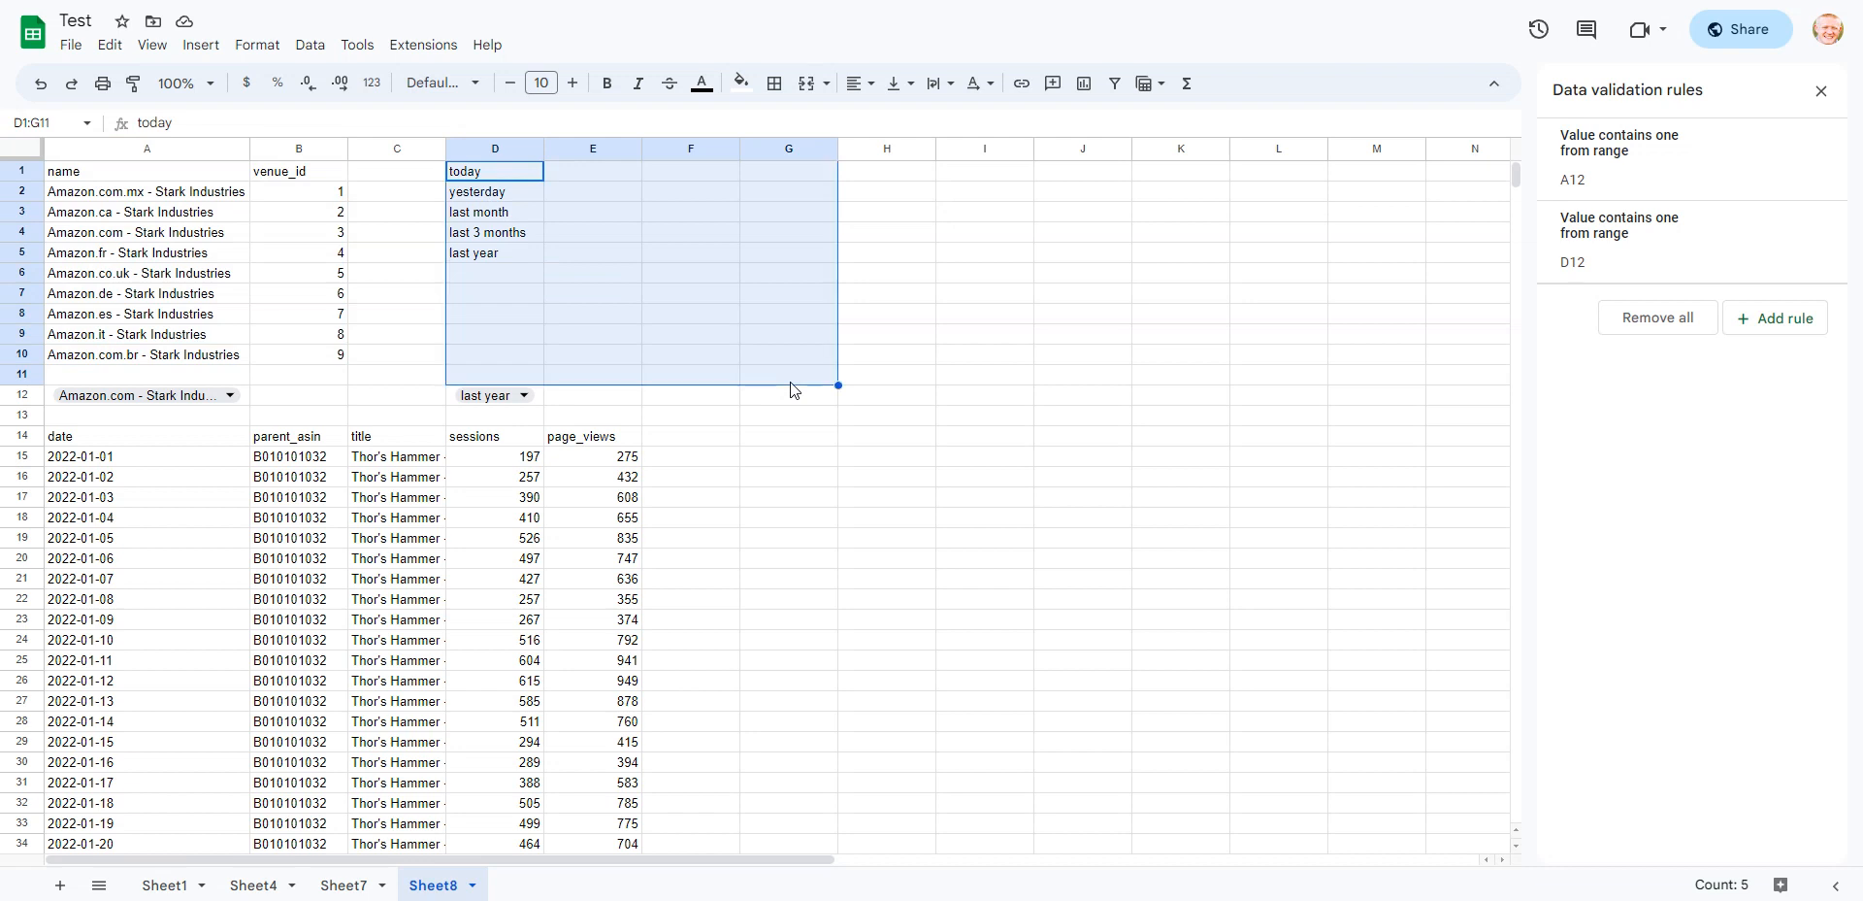
click(790, 387)
Test the report with last month in the D12 dropdown and Amazon.com.mx - Stark Industries in the A12 dropdown
click(534, 400)
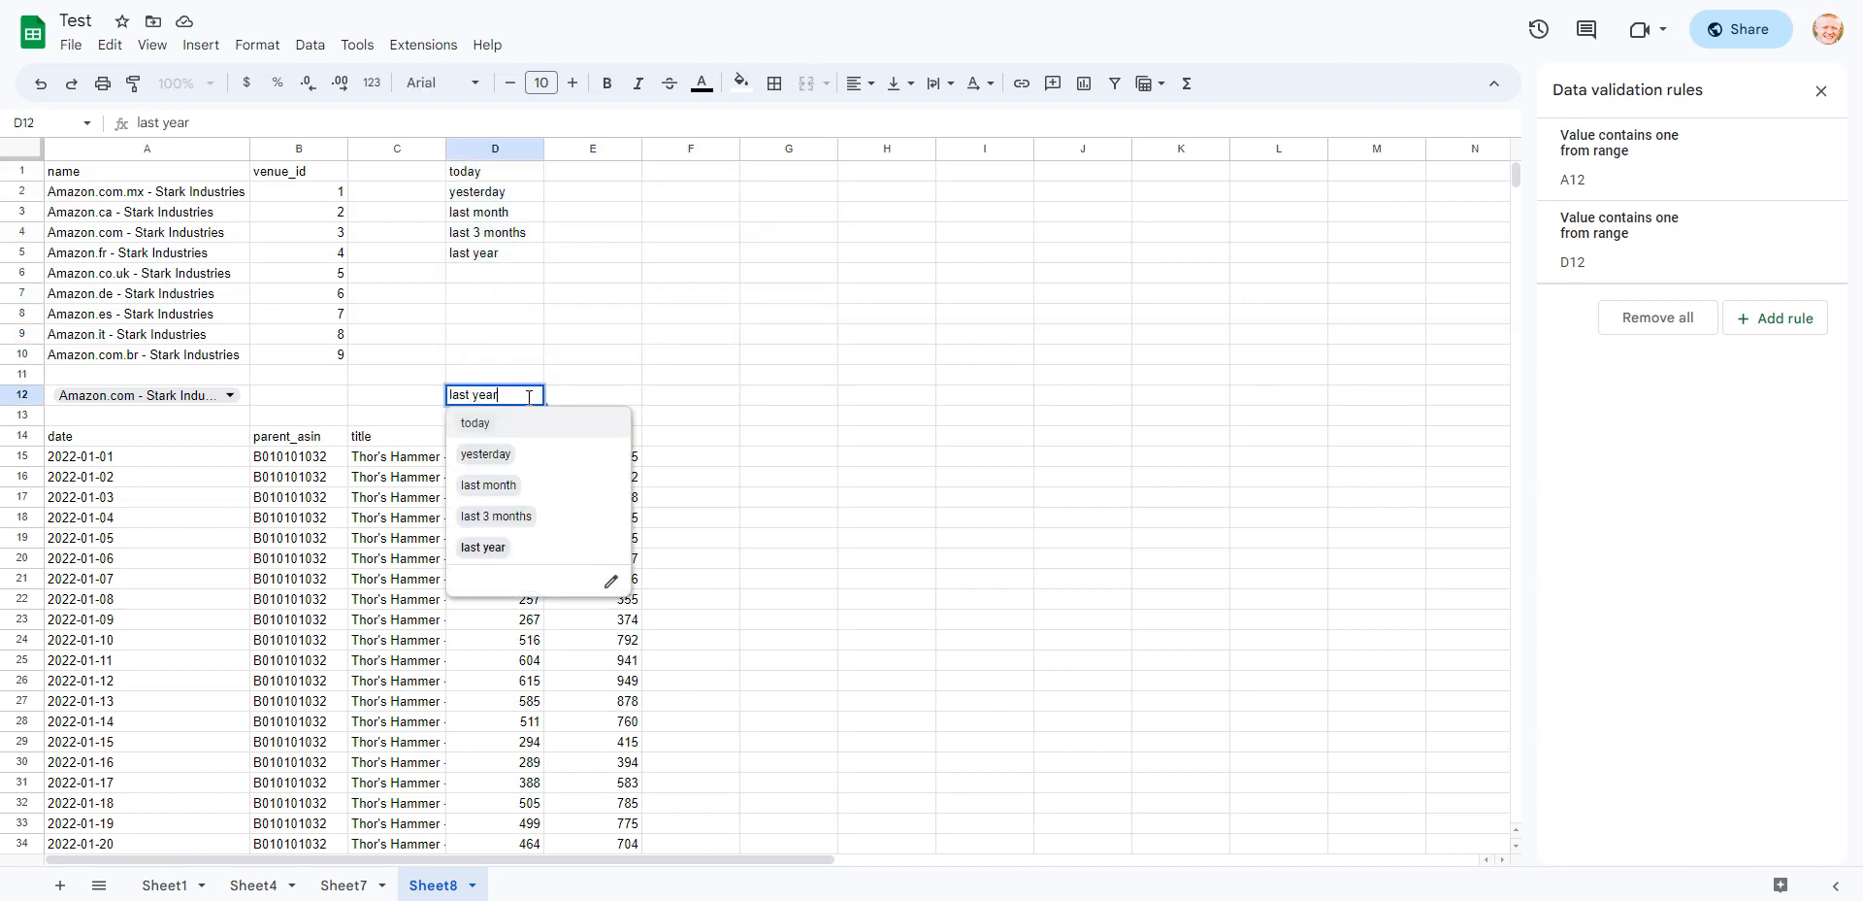
click(542, 488)
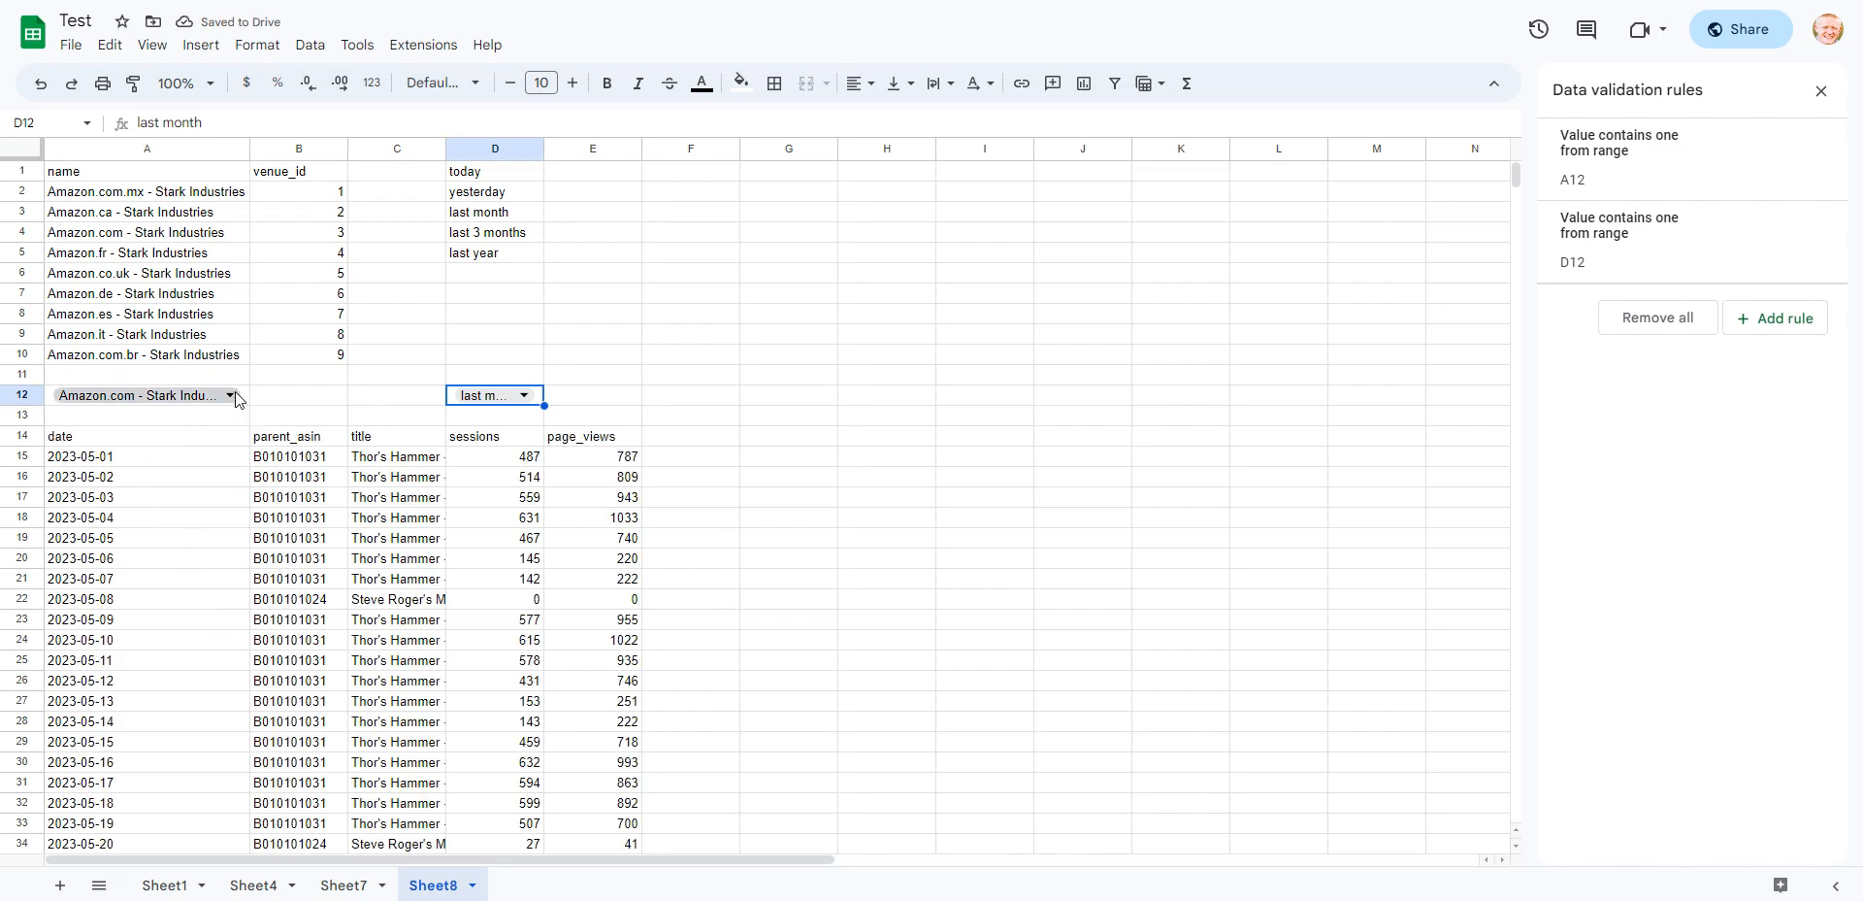
click(230, 395)
click(222, 430)
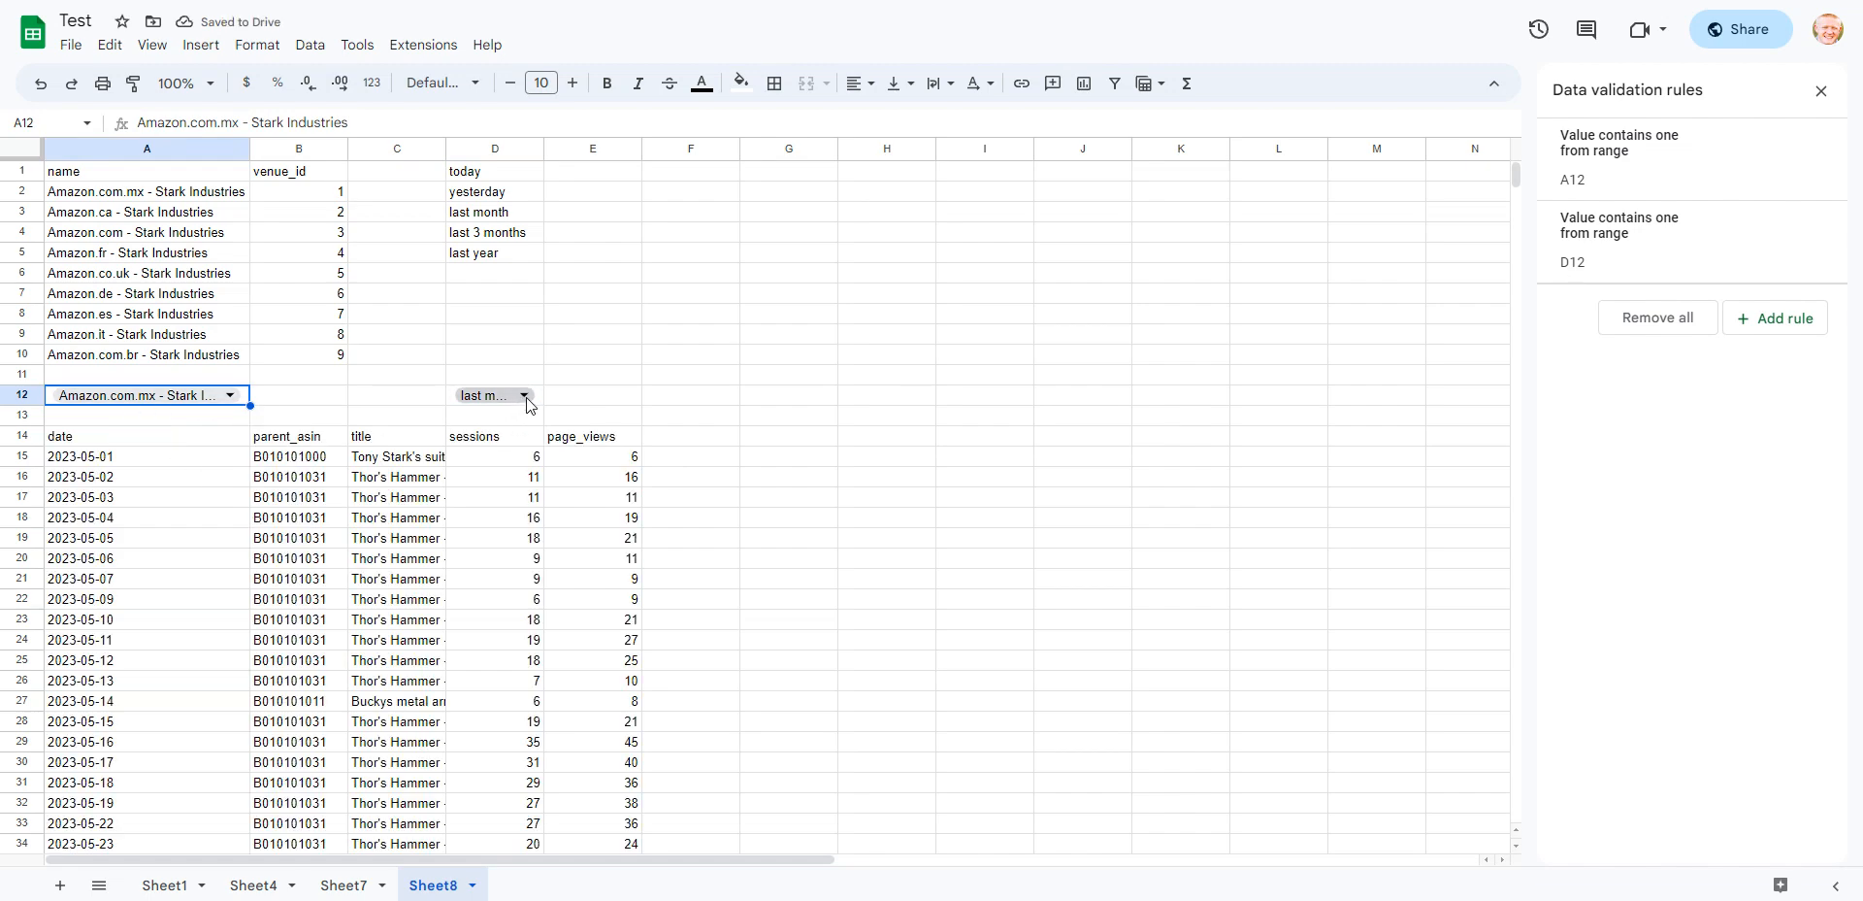
Set the A12 dropdown to Amazon.com - Stark Industries and the D12 dropdown to last 3 months, and review the traffic table
click(230, 395)
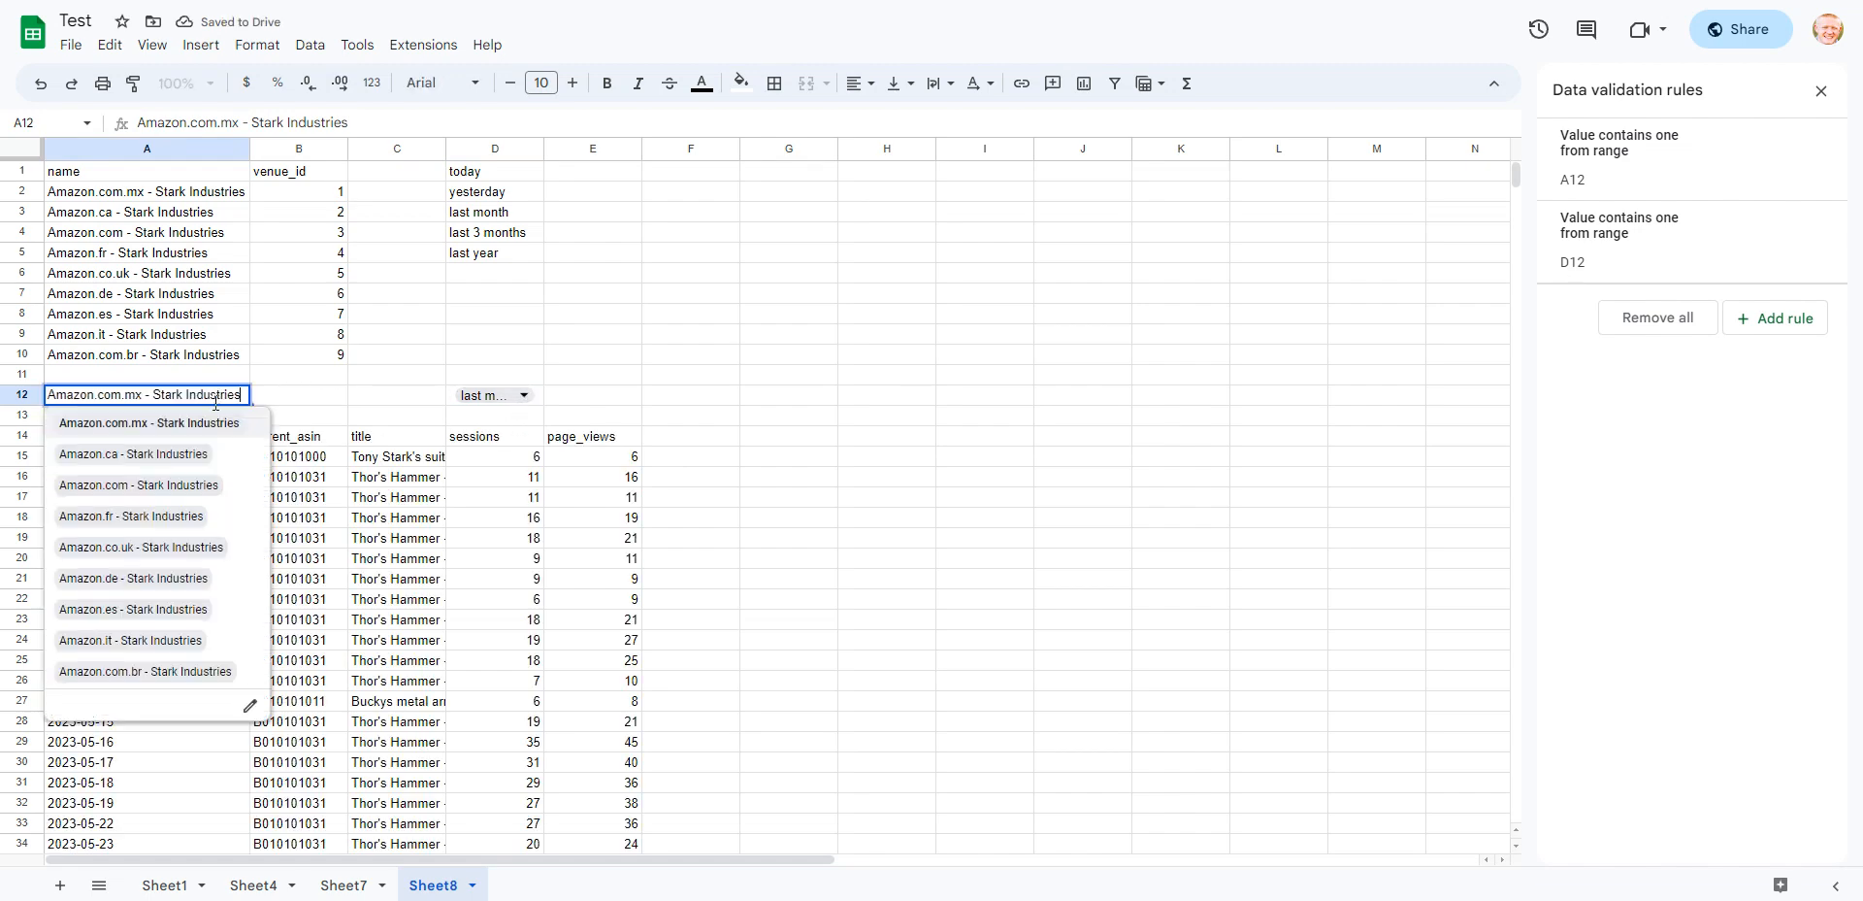
click(228, 498)
click(500, 397)
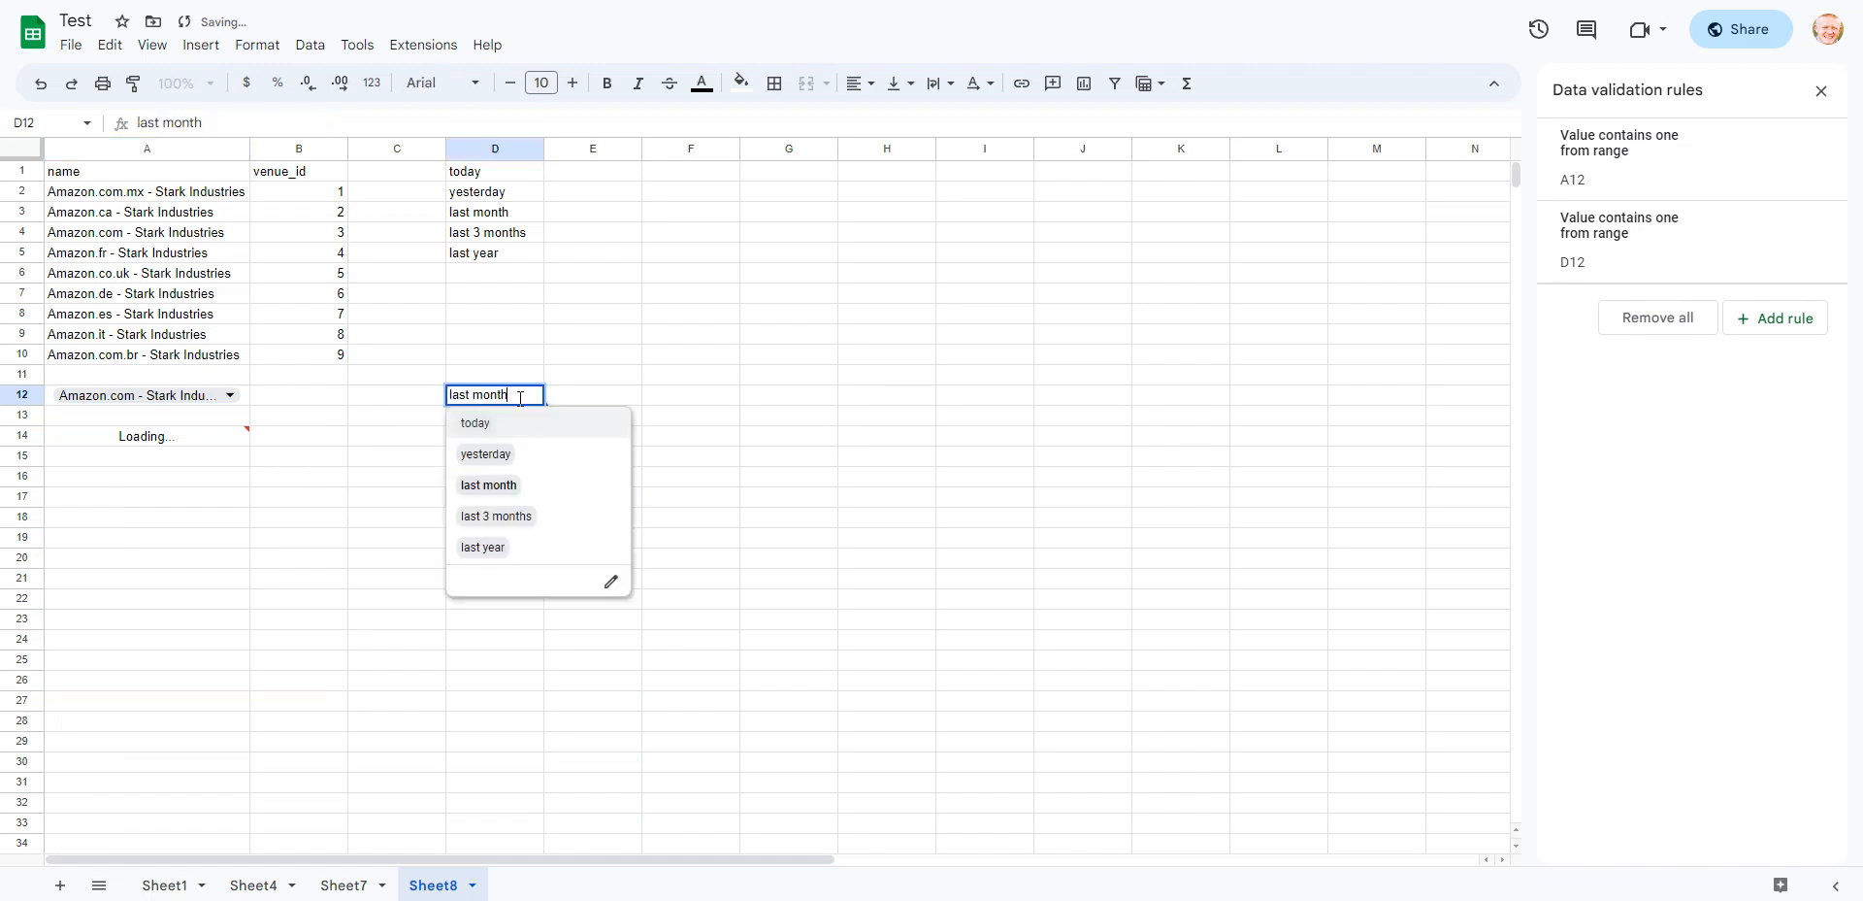
click(529, 517)
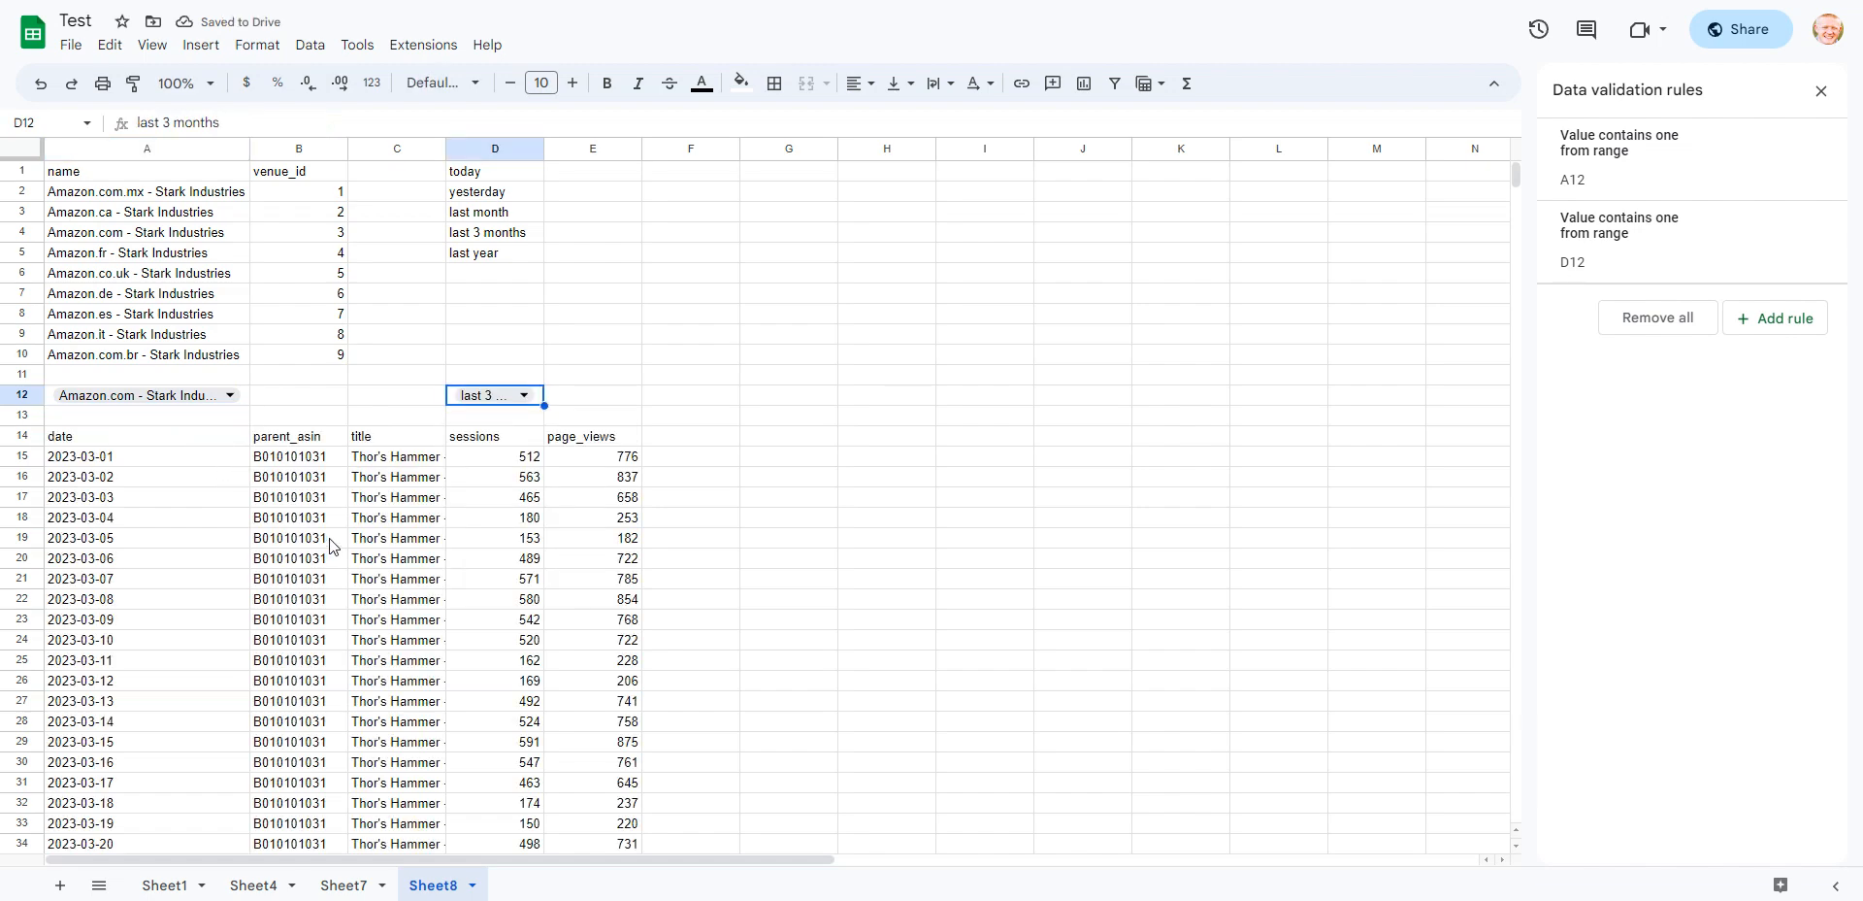
scroll(330, 544, down, 5)
scroll(329, 543, up, 5)
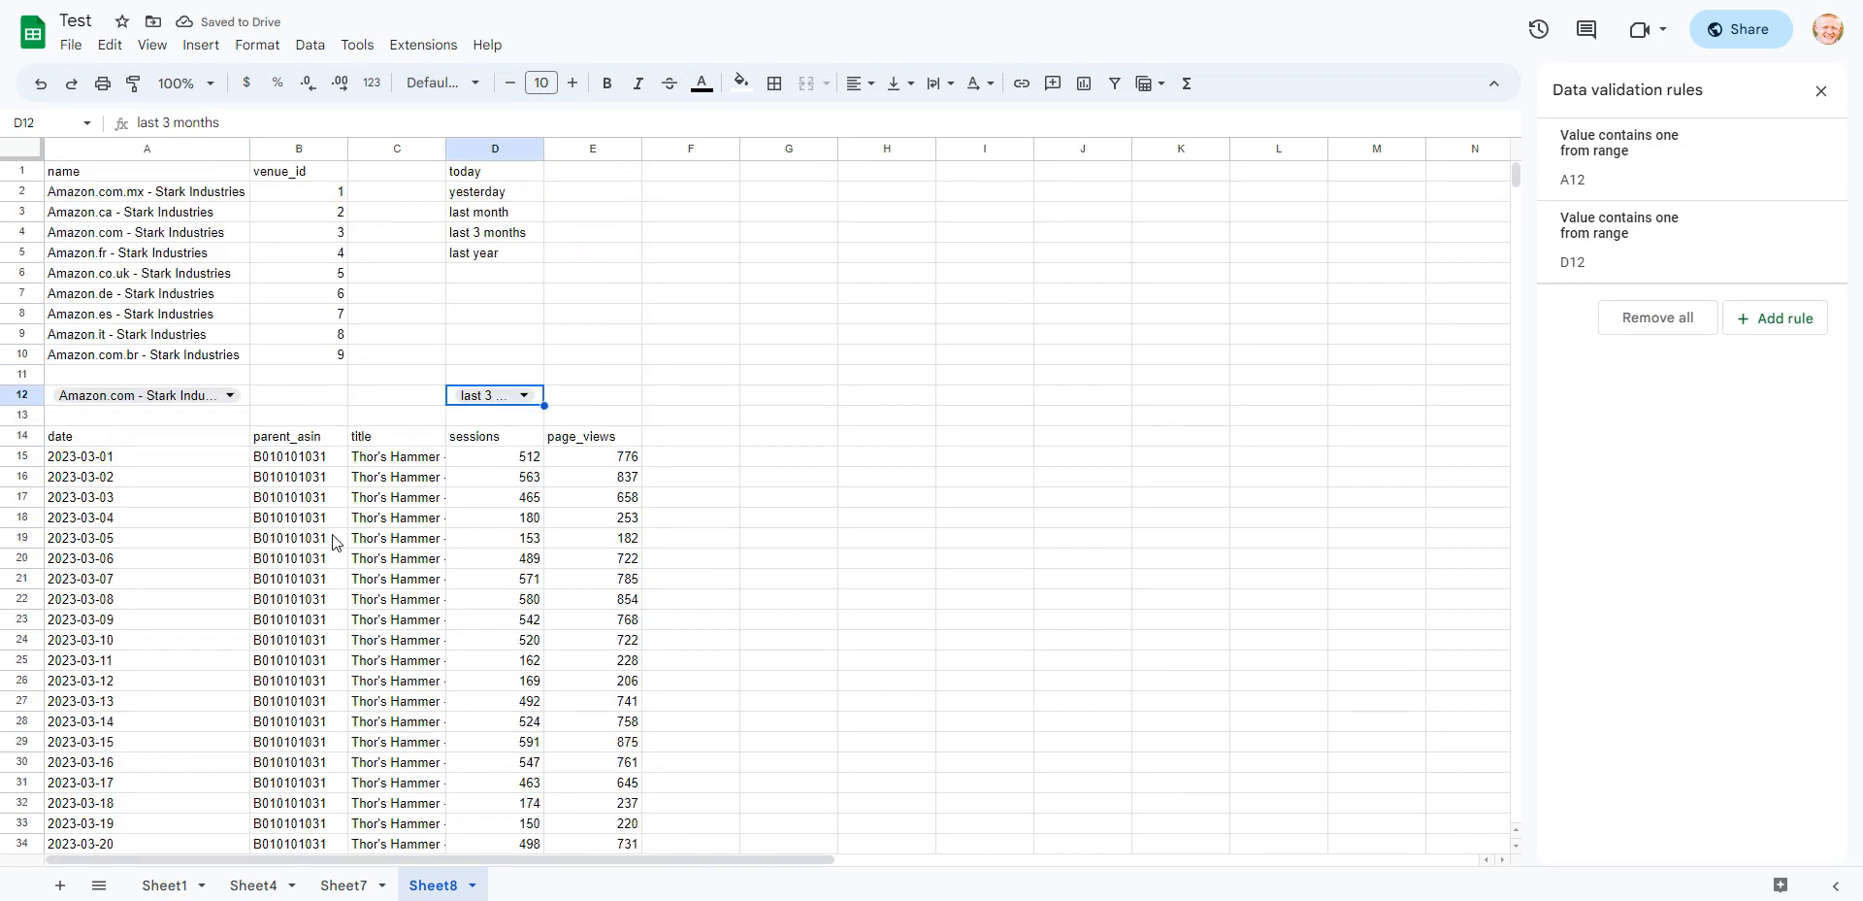